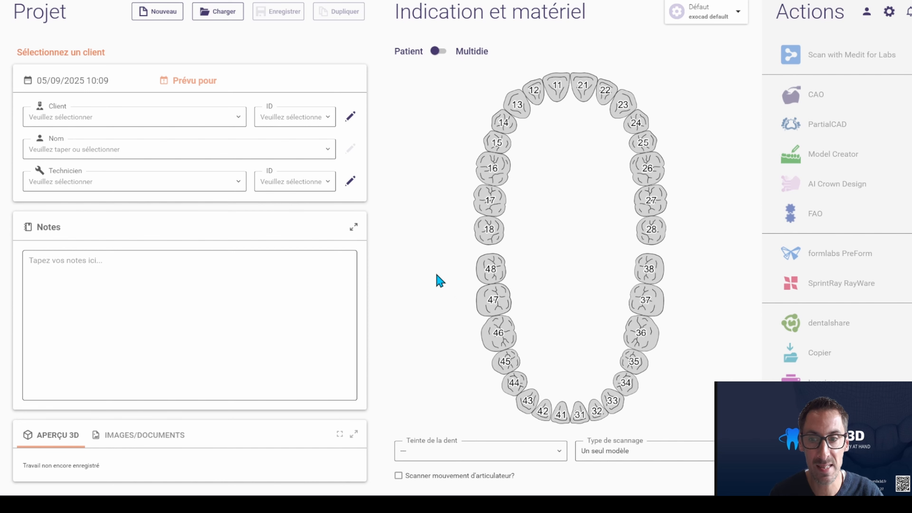
- Fill in the project's client and technician names and enter "hackers 36" as the patient name
{"action": "left_click", "coordinate": [164, 121]}
{"action": "left_click", "coordinate": [111, 157]}
{"action": "left_click", "coordinate": [127, 151]}
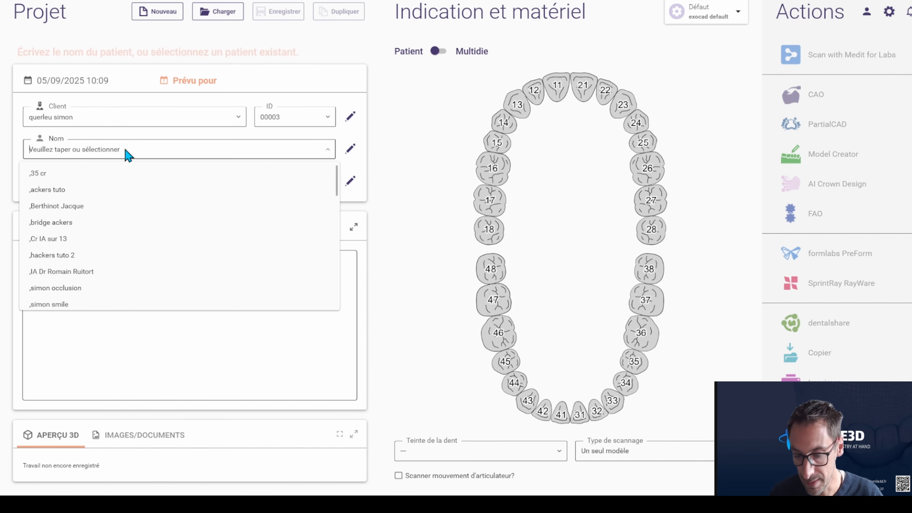
{"action": "type", "text": "ha"}
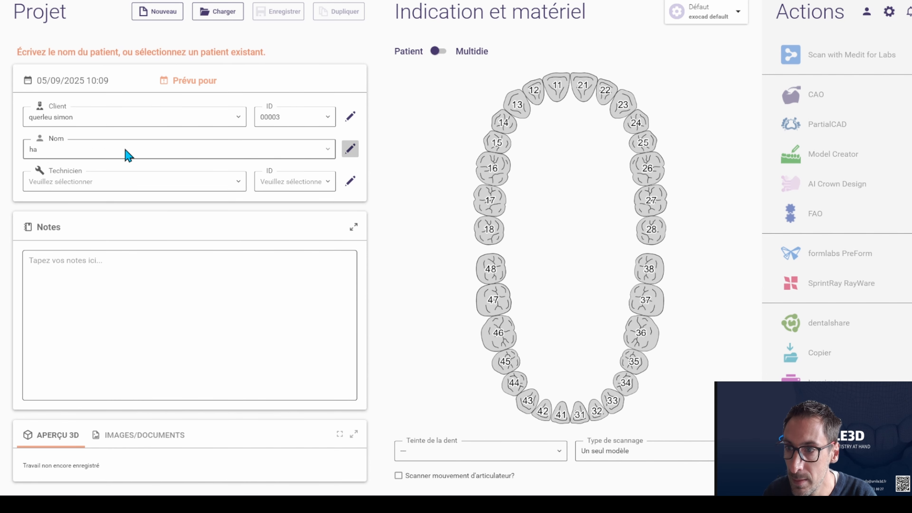
{"action": "left_click", "coordinate": [126, 149]}
{"action": "left_click", "coordinate": [138, 144]}
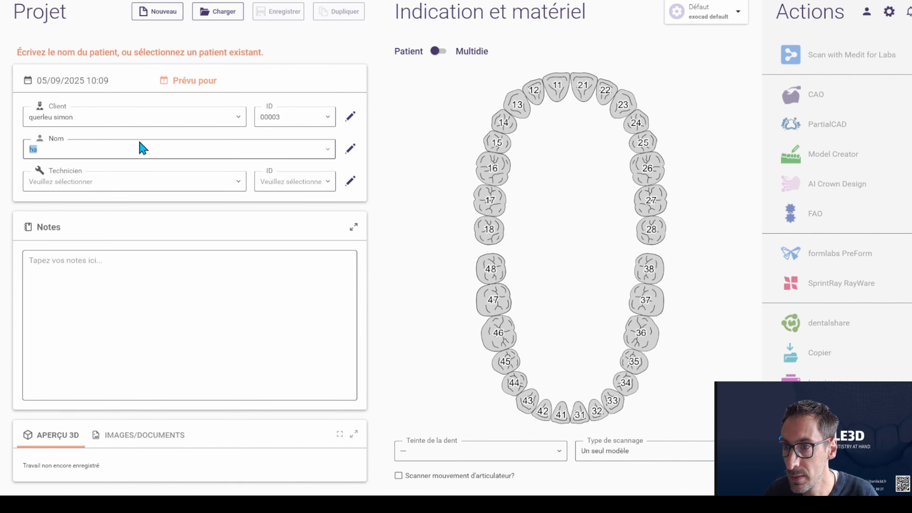
{"action": "type", "text": "ckers "}
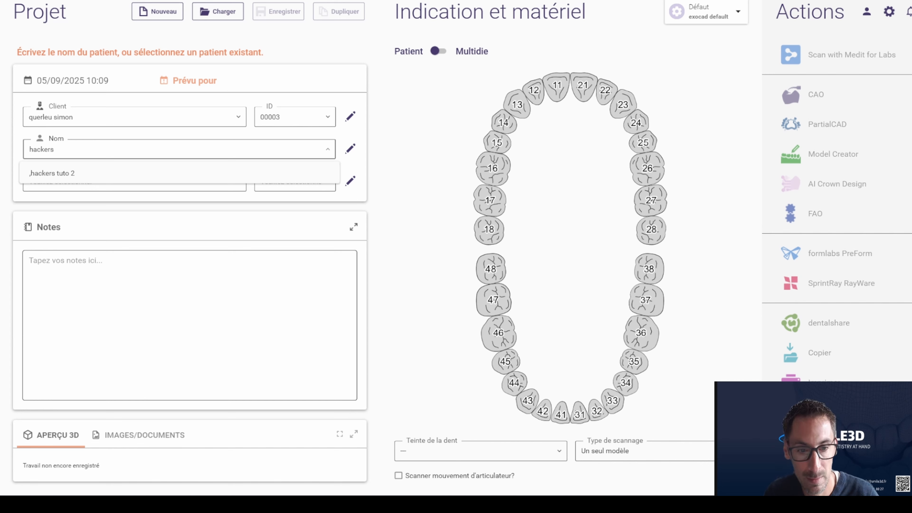
{"action": "type", "text": "36"}
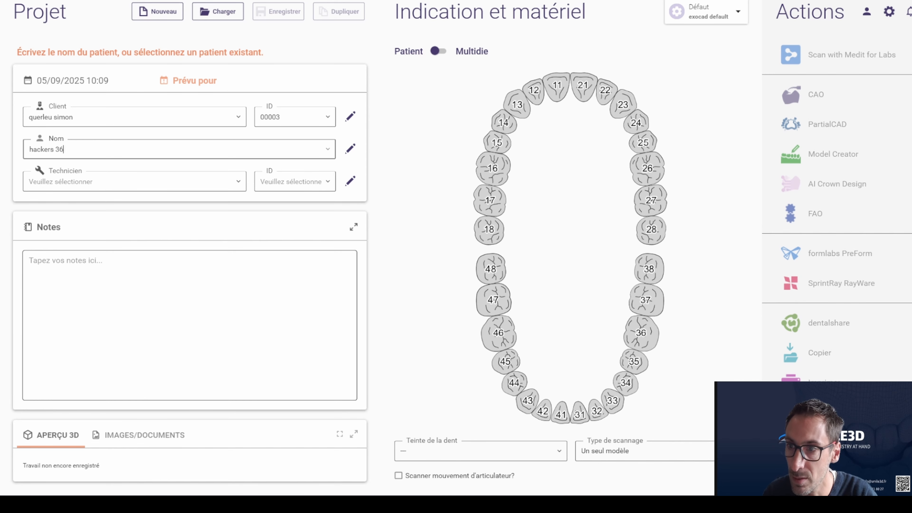
{"action": "left_click", "coordinate": [171, 181]}
{"action": "left_click", "coordinate": [122, 205]}
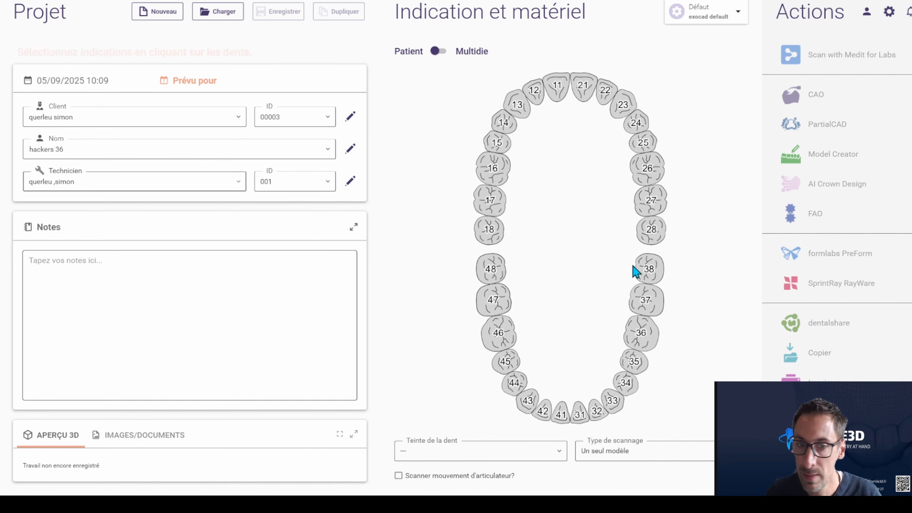
- Define tooth 36 as a Pontique anatomique in Impression 3D material with the Gencive virtuelle design step enabled
{"action": "left_click", "coordinate": [644, 344]}
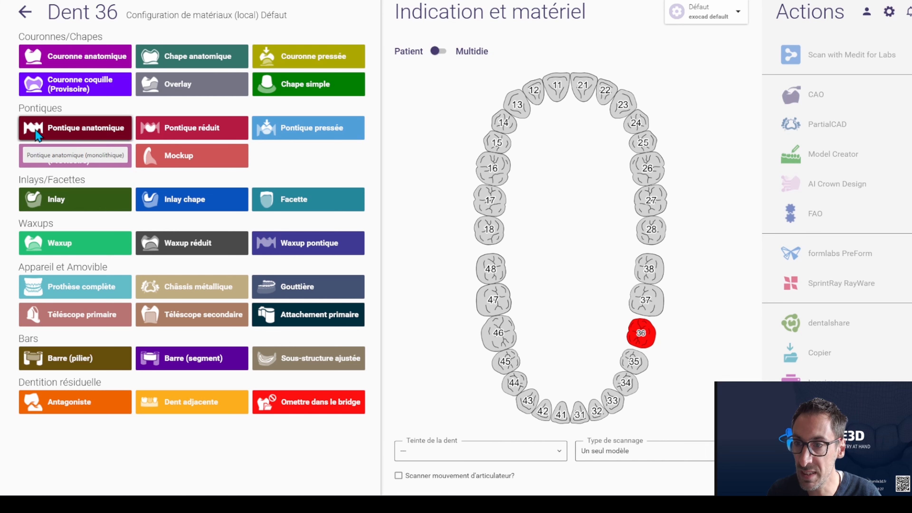
{"action": "left_click", "coordinate": [101, 135]}
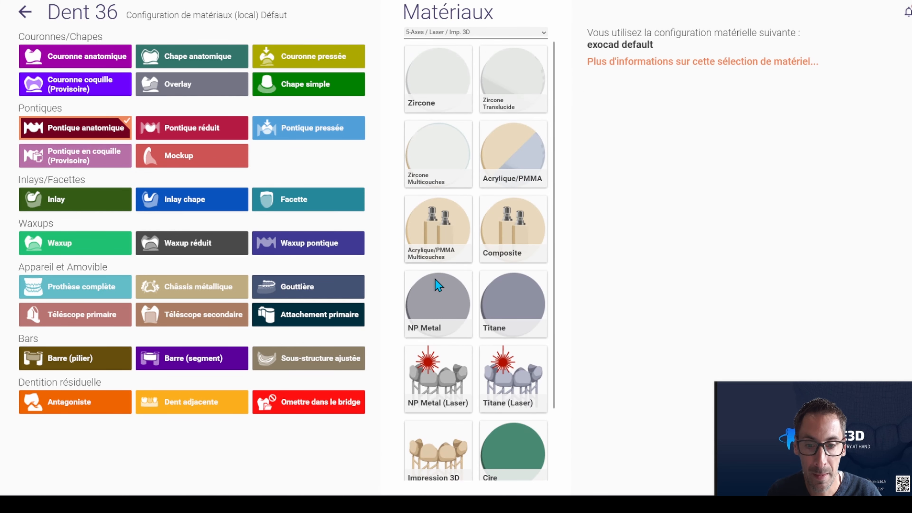
{"action": "left_click", "coordinate": [437, 460]}
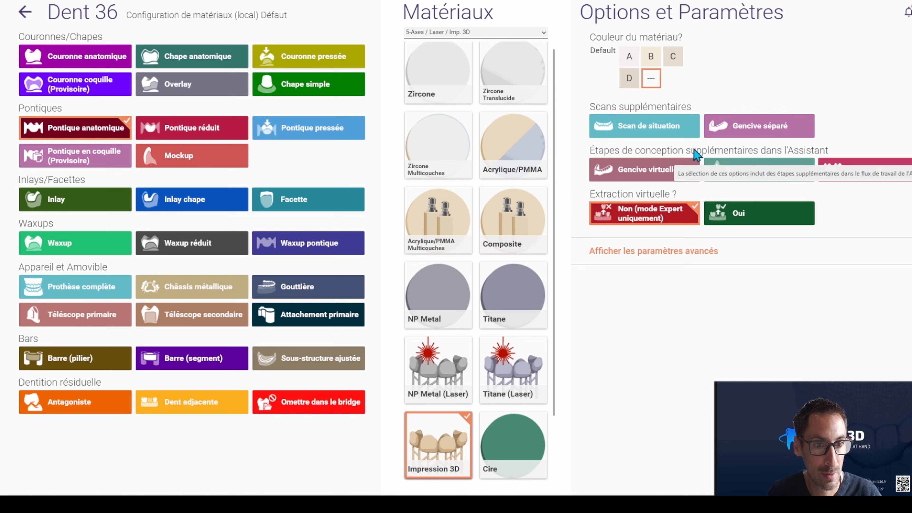
{"action": "left_click", "coordinate": [641, 176]}
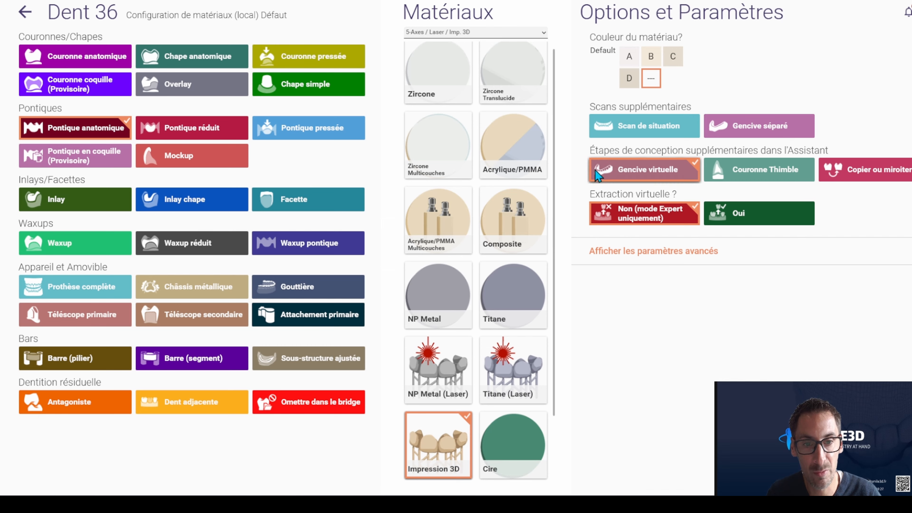
{"action": "left_click", "coordinate": [872, 475]}
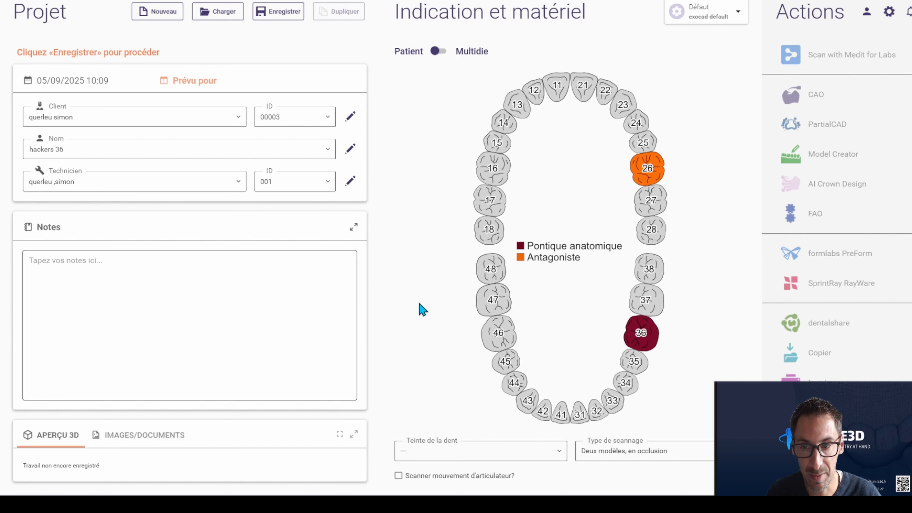
- Save the project, add the jaw scans to its project folder and check their 3D preview
{"action": "left_click", "coordinate": [277, 13]}
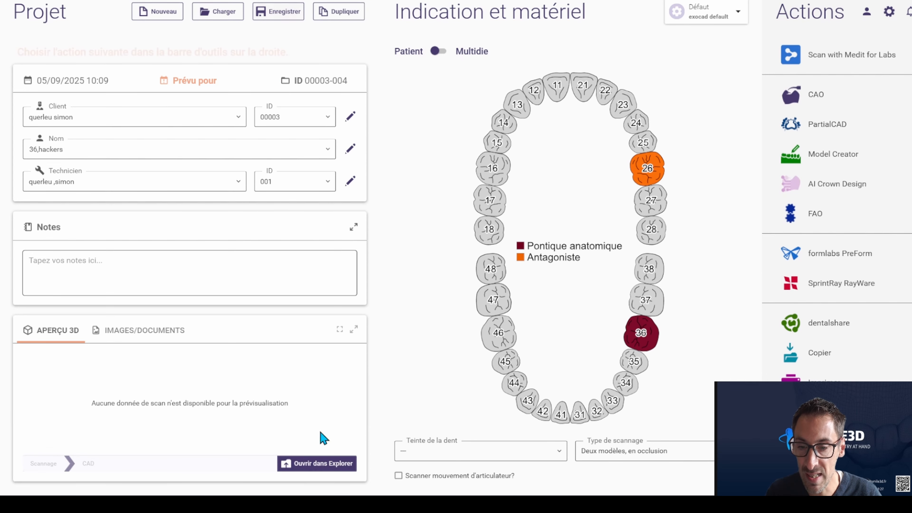
{"action": "left_click", "coordinate": [336, 464]}
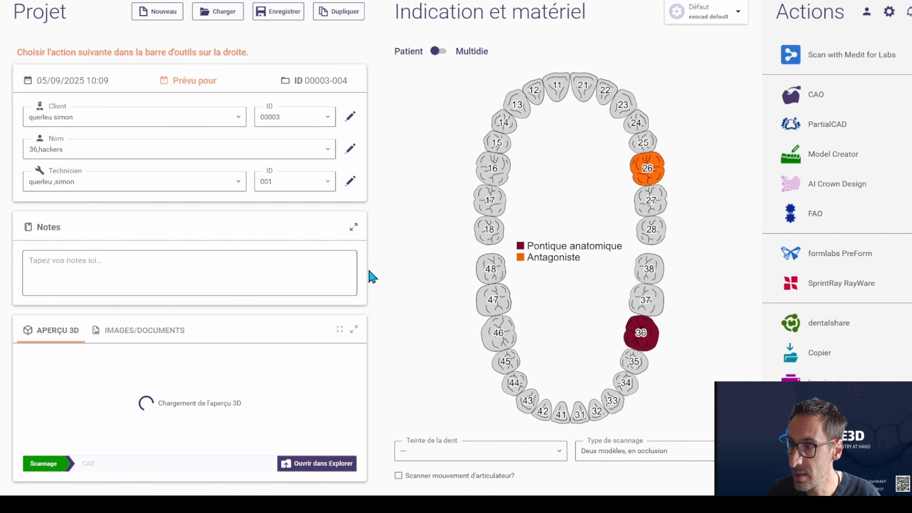
{"action": "left_click_drag", "start_coordinate": [258, 402], "coordinate": [209, 424]}
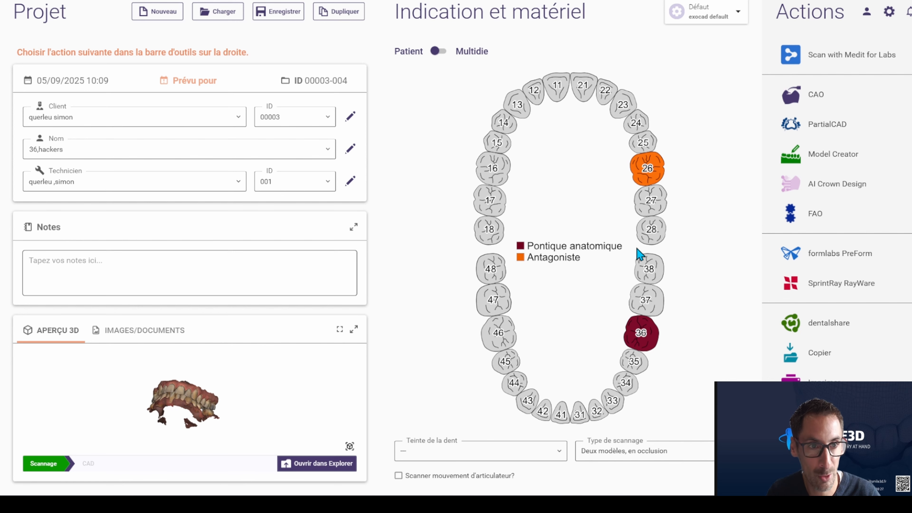
- Start the CAO design and confirm the jaw scan oriented in occlusal view
{"action": "left_click", "coordinate": [825, 99]}
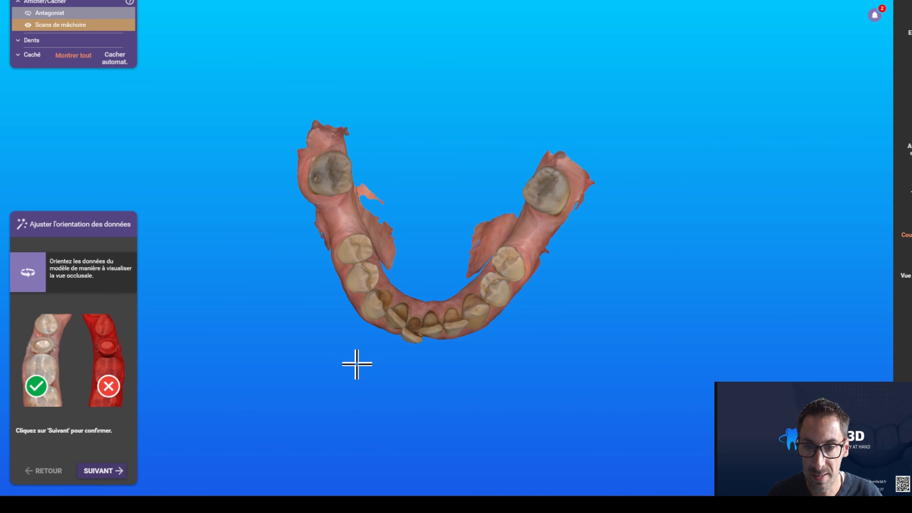
{"action": "right_click_drag", "start_coordinate": [353, 363], "coordinate": [324, 381]}
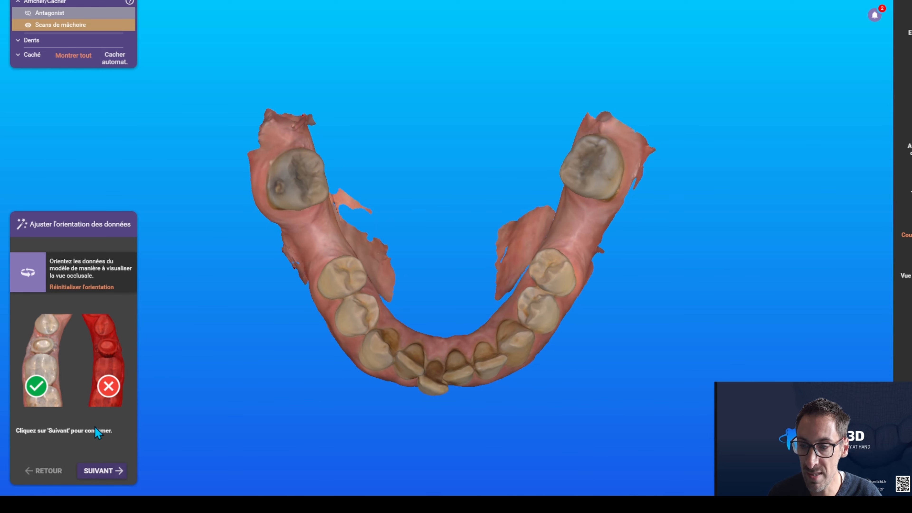
{"action": "left_click", "coordinate": [96, 475]}
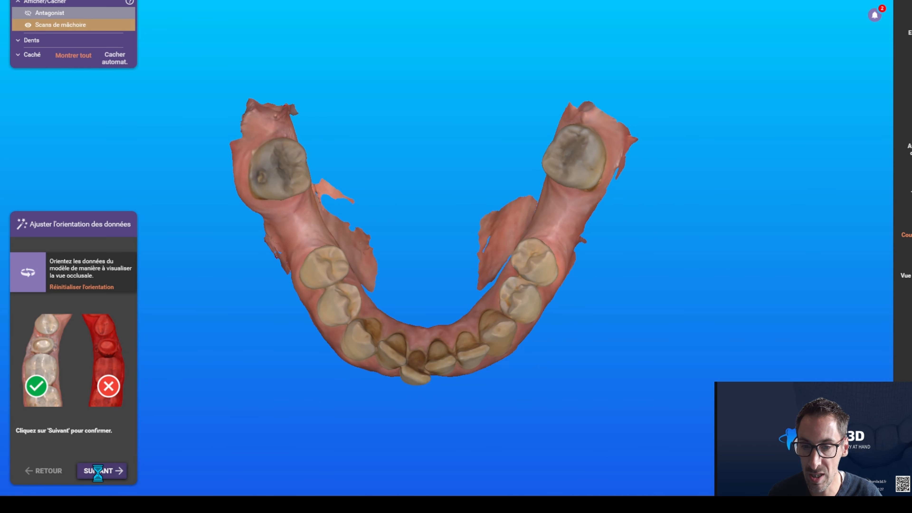
- Tilt the insertion axis for tooth 36 slightly and generate the virtual waxup intrados along it
{"action": "right_click_drag", "start_coordinate": [292, 412], "coordinate": [493, 230]}
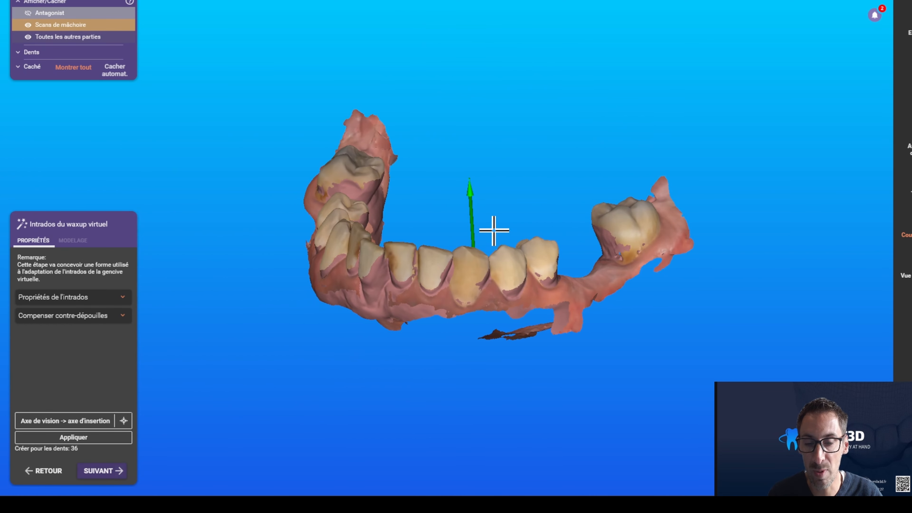
{"action": "right_click_drag", "start_coordinate": [494, 230], "coordinate": [559, 169]}
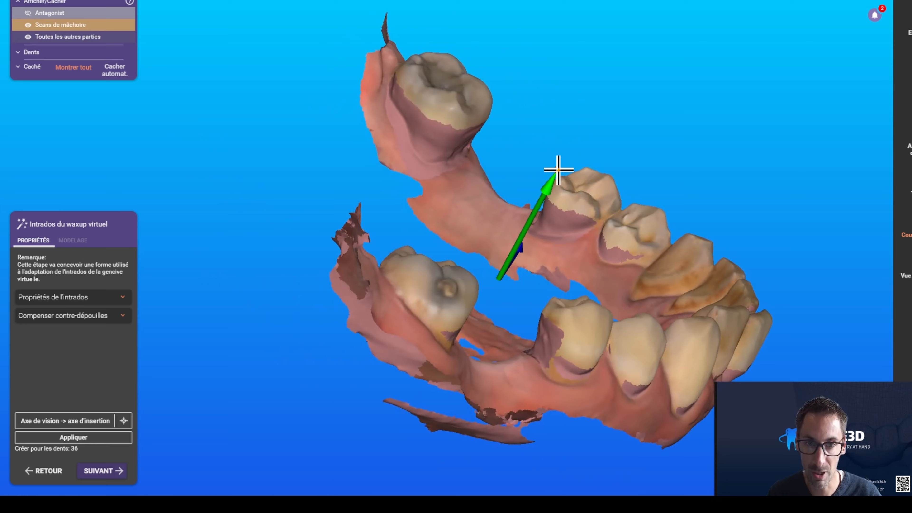
{"action": "left_click_drag", "start_coordinate": [552, 178], "coordinate": [547, 175]}
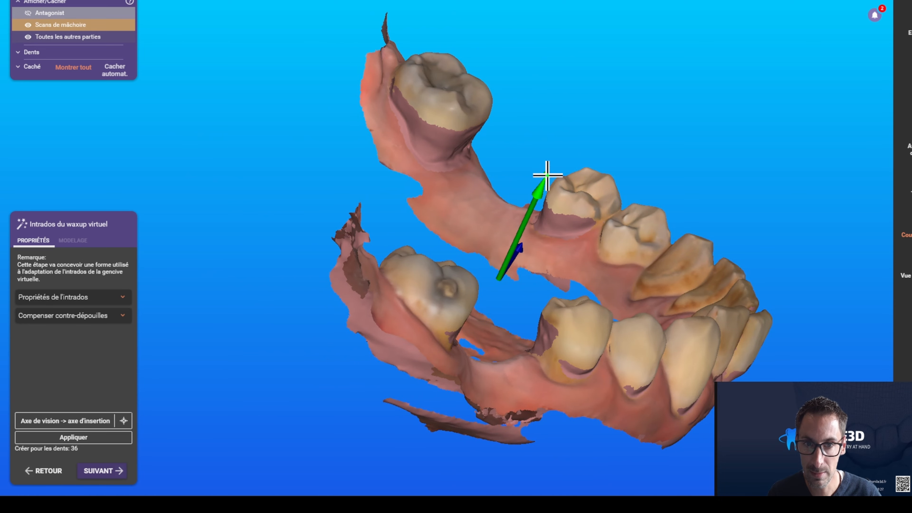
{"action": "right_click_drag", "start_coordinate": [551, 173], "coordinate": [585, 279]}
{"action": "mouse_move", "coordinate": [193, 403]}
{"action": "right_mouse_down"}
{"action": "mouse_move", "coordinate": [338, 260]}
{"action": "mouse_move", "coordinate": [372, 279]}
{"action": "mouse_move", "coordinate": [434, 226]}
{"action": "mouse_move", "coordinate": [220, 387]}
{"action": "mouse_move", "coordinate": [200, 414]}
{"action": "right_mouse_up"}
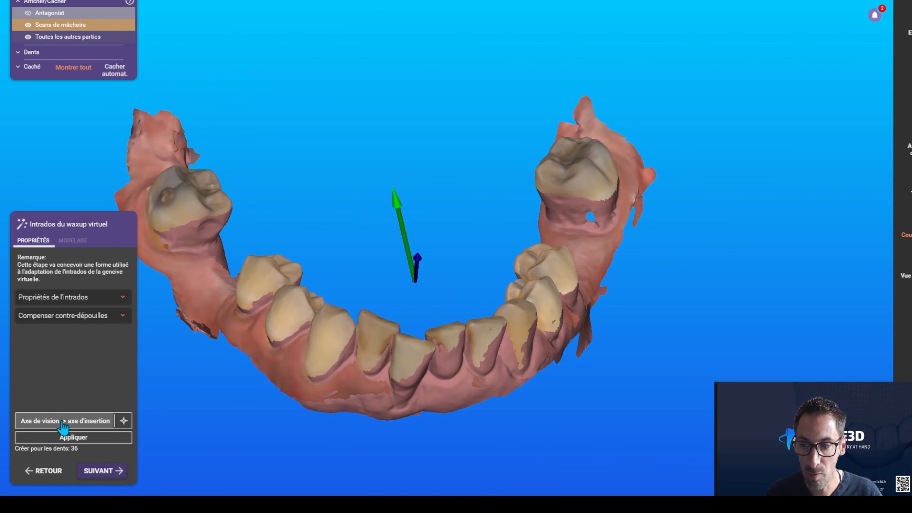
{"action": "left_click", "coordinate": [78, 438]}
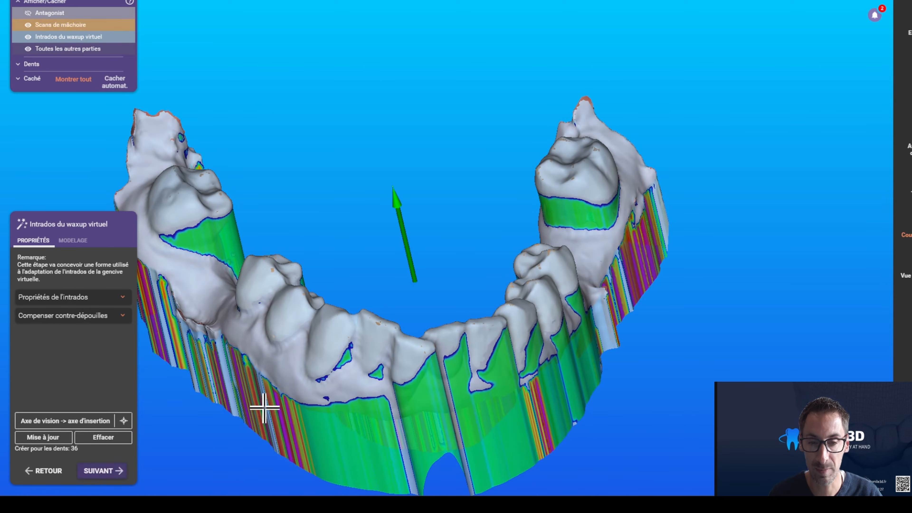
{"action": "right_click_drag", "start_coordinate": [279, 383], "coordinate": [376, 217]}
{"action": "right_click_drag", "start_coordinate": [289, 257], "coordinate": [420, 268]}
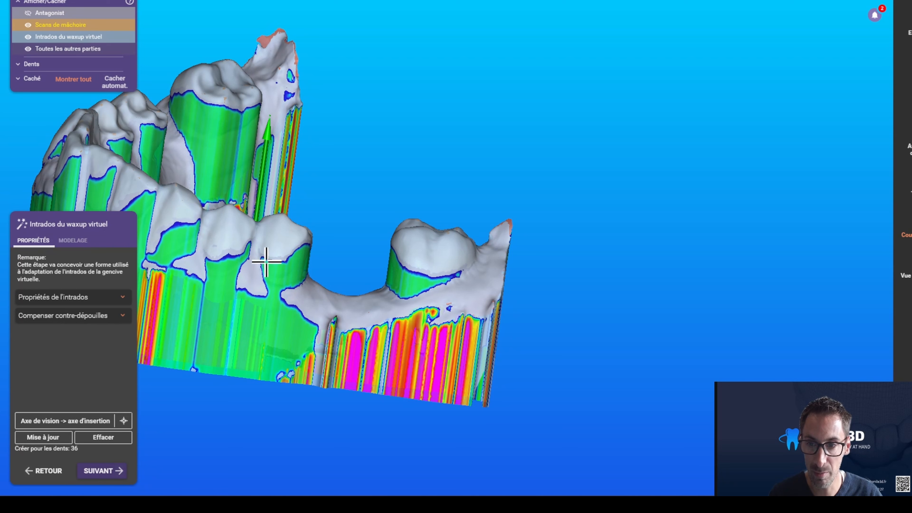
{"action": "left_click", "coordinate": [89, 473]}
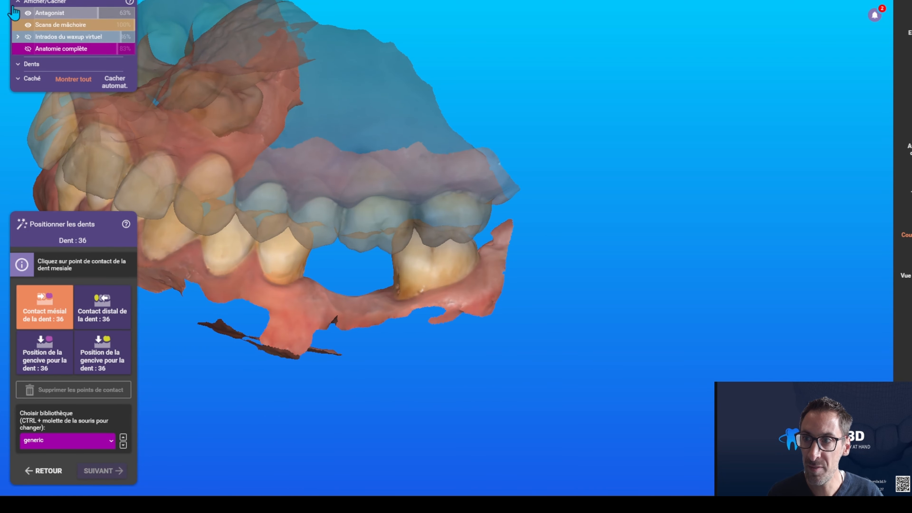
- Hide the antagonist and place the mesial and distal contact points for tooth 36, keeping the generic tooth library
{"action": "left_click", "coordinate": [27, 13]}
{"action": "right_click_drag", "start_coordinate": [153, 71], "coordinate": [312, 240]}
{"action": "left_click", "coordinate": [304, 262]}
{"action": "right_click_drag", "start_coordinate": [316, 280], "coordinate": [340, 265]}
{"action": "left_click", "coordinate": [524, 291]}
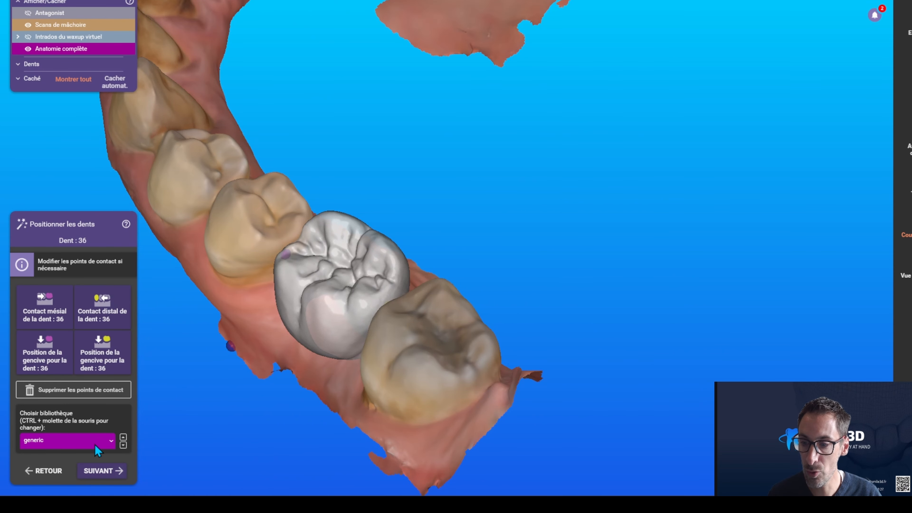
{"action": "left_click", "coordinate": [95, 444]}
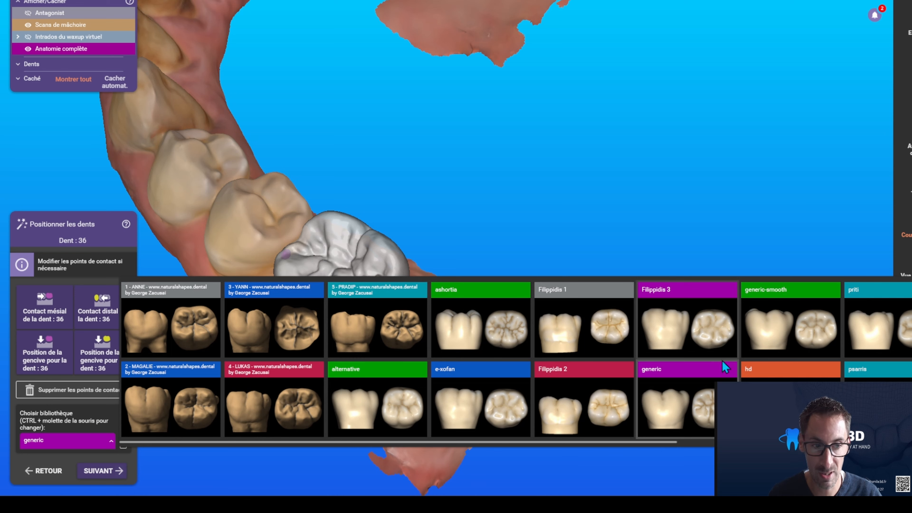
{"action": "left_click", "coordinate": [37, 442]}
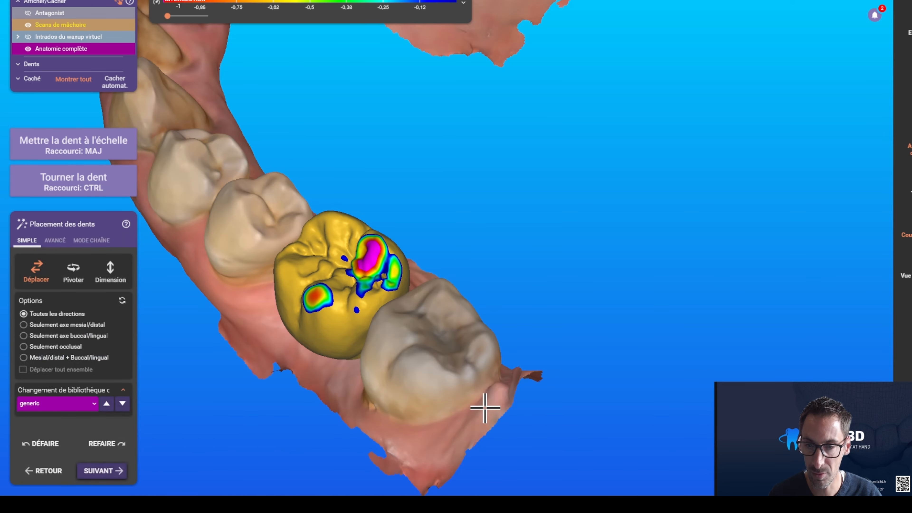
- Rotate tooth 36 into alignment with its neighbours and resize it along the buccal/lingual axis only
{"action": "right_click_drag", "start_coordinate": [428, 382], "coordinate": [535, 333]}
{"action": "mouse_move", "coordinate": [489, 342]}
{"action": "left_mouse_down", "text": "ctrl"}
{"action": "mouse_move", "coordinate": [474, 326]}
{"action": "mouse_move", "coordinate": [499, 331]}
{"action": "left_mouse_up", "text": "ctrl"}
{"action": "left_click_drag", "start_coordinate": [467, 292], "coordinate": [474, 301], "text": "ctrl"}
{"action": "right_click_drag", "start_coordinate": [475, 301], "coordinate": [575, 338]}
{"action": "left_click", "coordinate": [110, 272]}
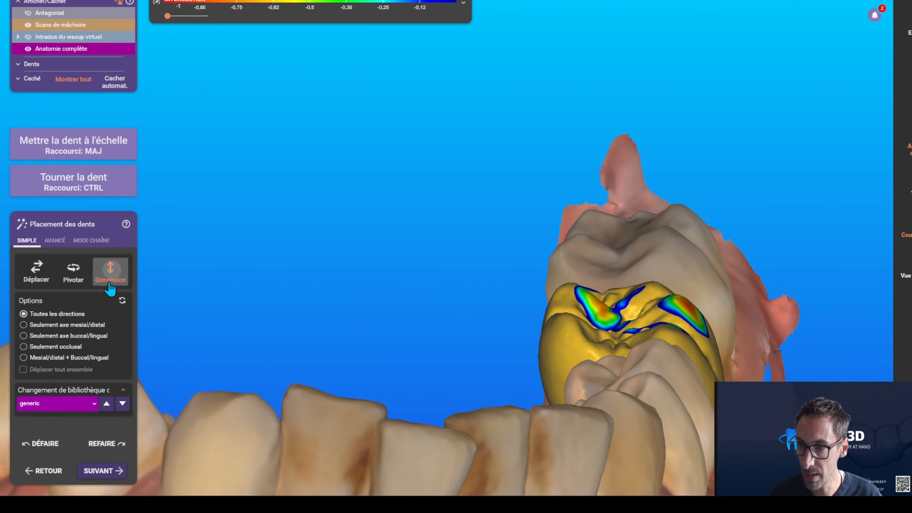
{"action": "left_click", "coordinate": [68, 336]}
{"action": "left_click_drag", "start_coordinate": [592, 340], "coordinate": [444, 350]}
{"action": "left_click", "coordinate": [111, 476]}
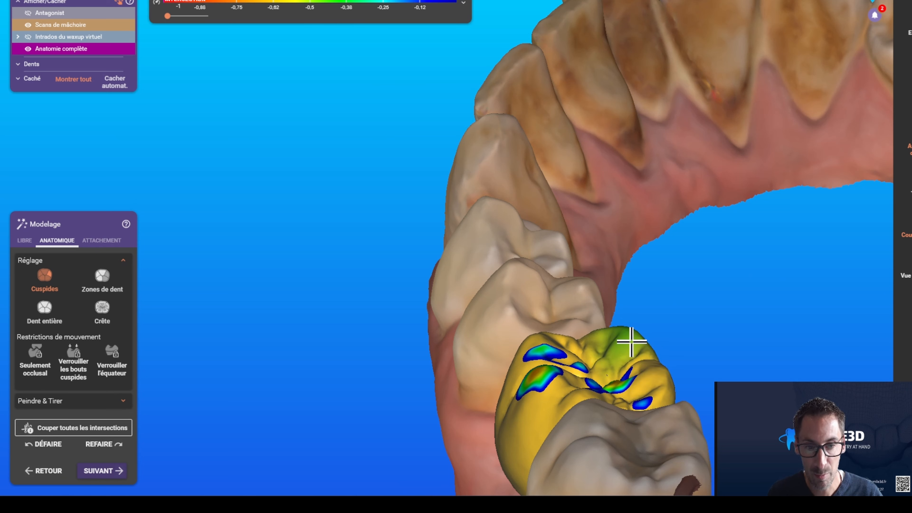
- Adapt tooth 36 to its proximal neighbours with a 0 mm distance in free modelling
{"action": "left_click", "coordinate": [23, 242]}
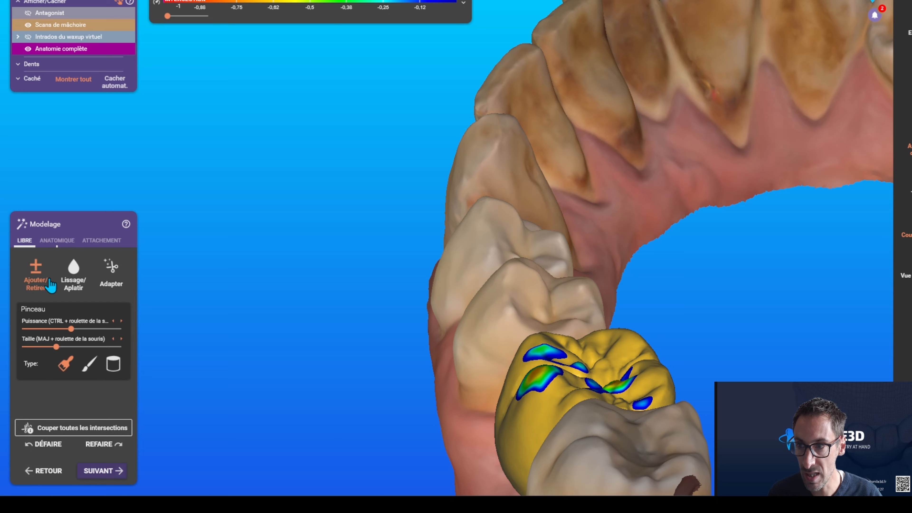
{"action": "right_click_drag", "start_coordinate": [280, 331], "coordinate": [546, 391]}
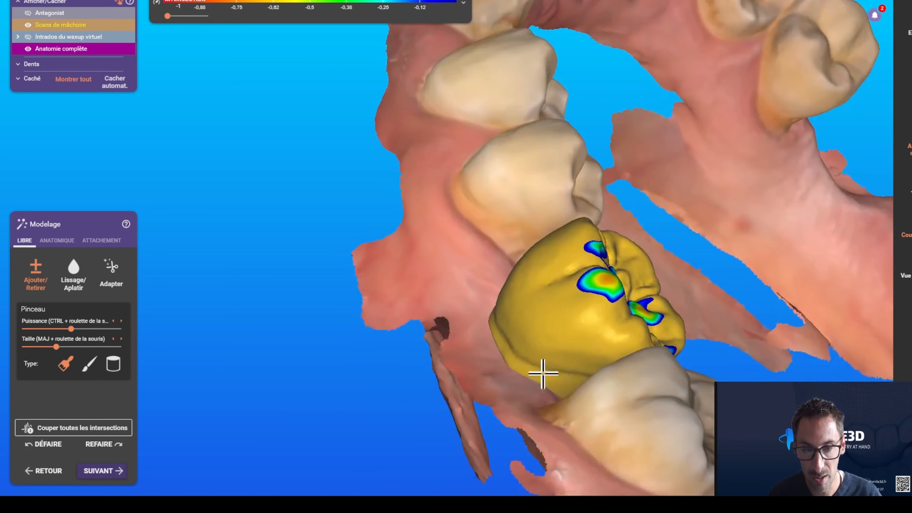
{"action": "left_click", "coordinate": [71, 281]}
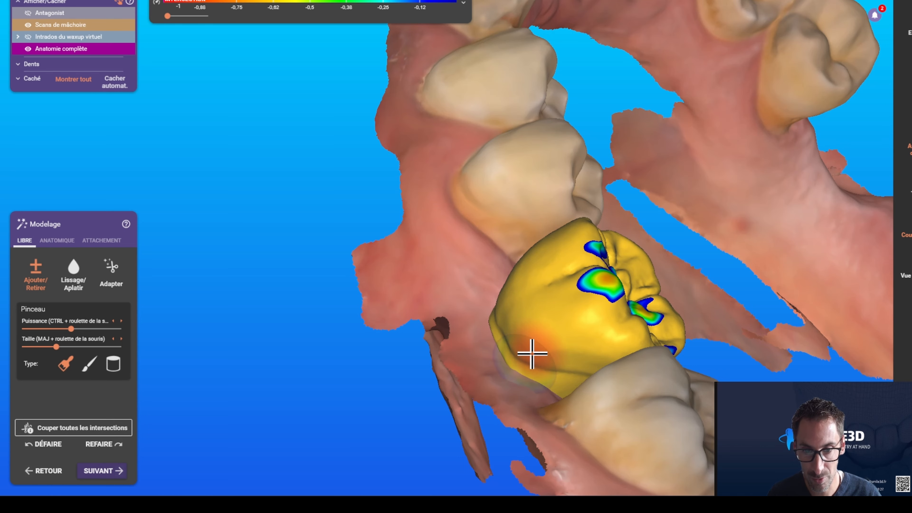
{"action": "right_click_drag", "start_coordinate": [525, 358], "coordinate": [413, 347]}
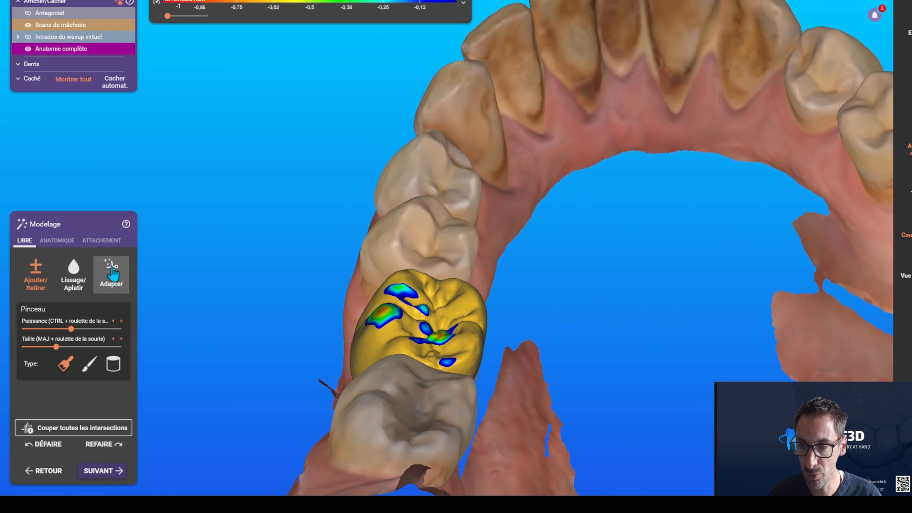
{"action": "left_click", "coordinate": [109, 278]}
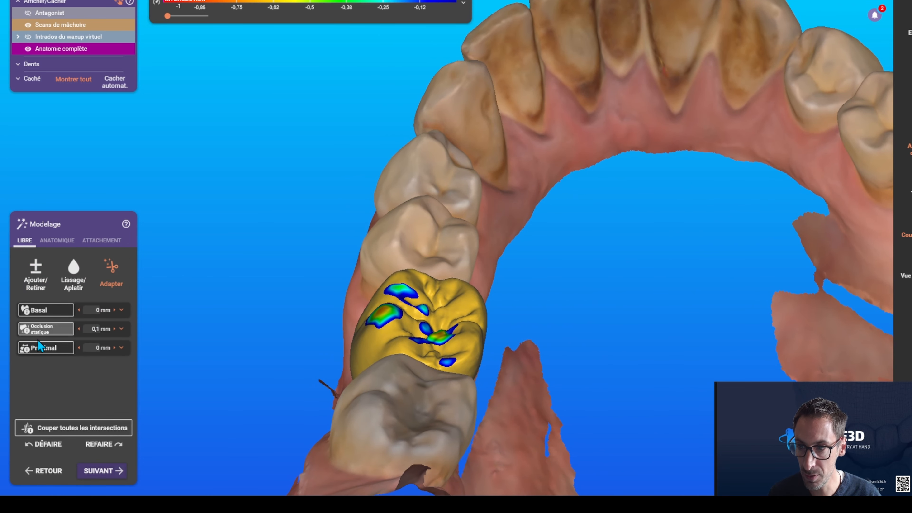
{"action": "left_click", "coordinate": [43, 350]}
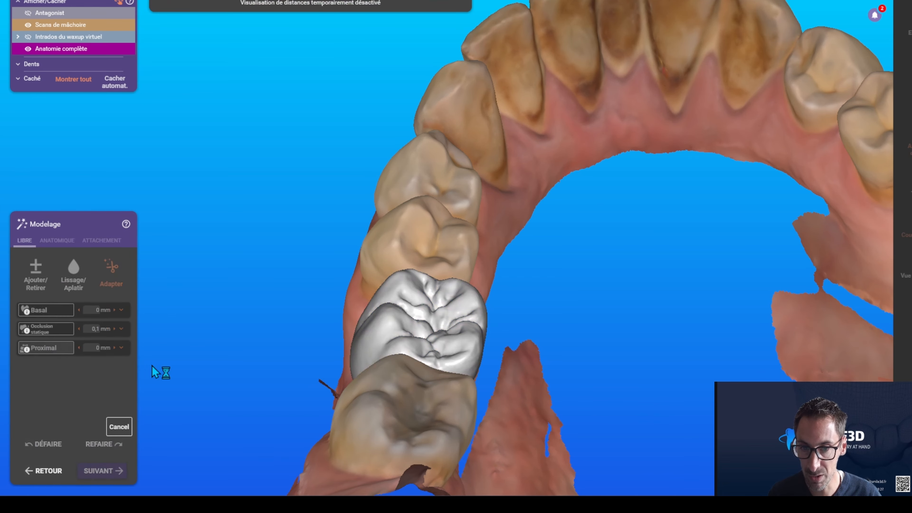
- Adapt tooth 36 to the antagonist with a 0.1 mm static occlusion distance and cut its base against the gingiva at 0 mm
{"action": "right_click_drag", "start_coordinate": [431, 372], "coordinate": [444, 346]}
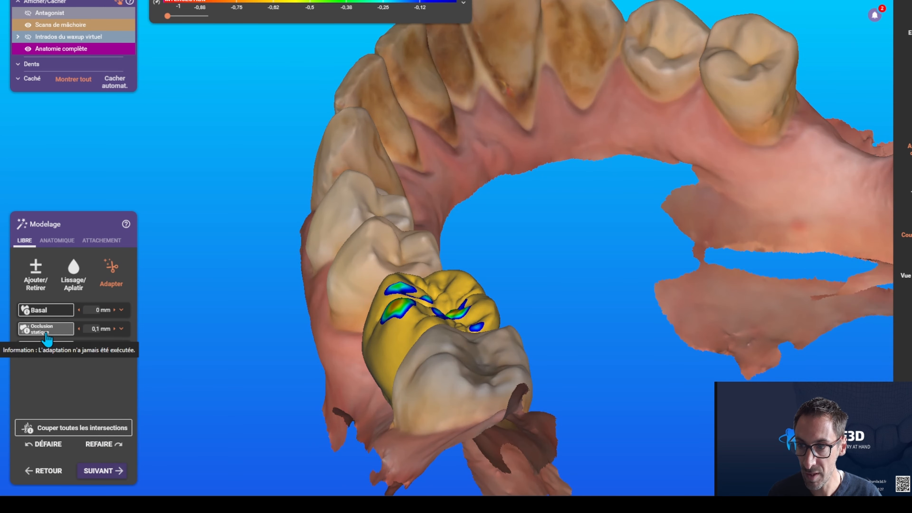
{"action": "left_click", "coordinate": [48, 330]}
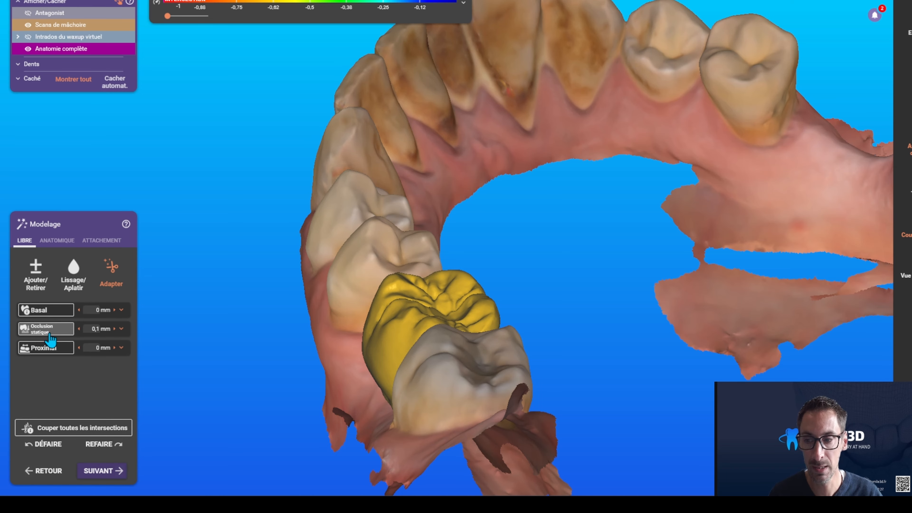
{"action": "scroll", "coordinate": [301, 326], "scroll_direction": "down", "scroll_amount": 3}
{"action": "right_click_drag", "start_coordinate": [301, 326], "coordinate": [557, 278]}
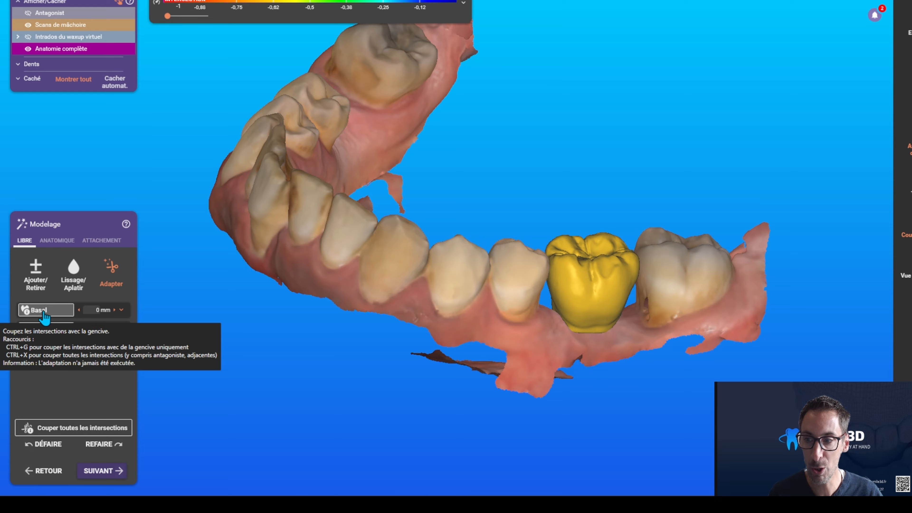
{"action": "right_click_drag", "start_coordinate": [446, 317], "coordinate": [568, 147]}
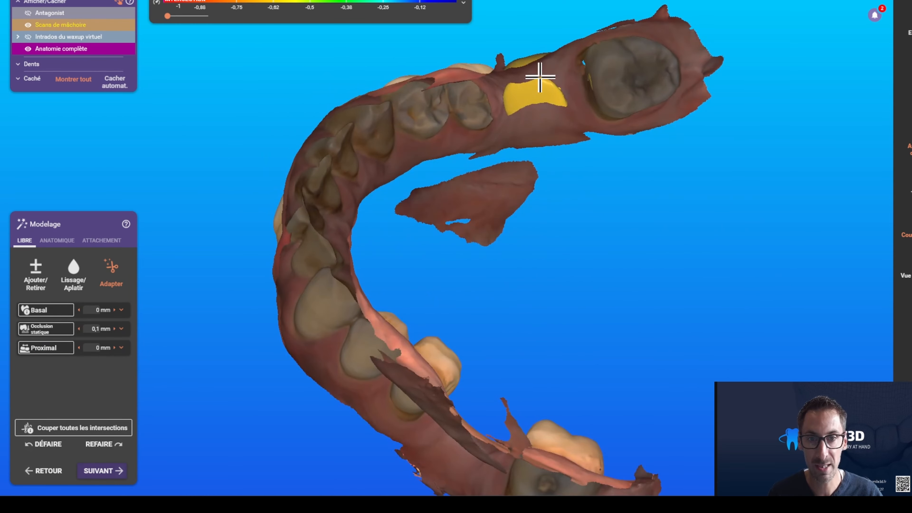
{"action": "right_click_drag", "start_coordinate": [539, 102], "coordinate": [596, 175]}
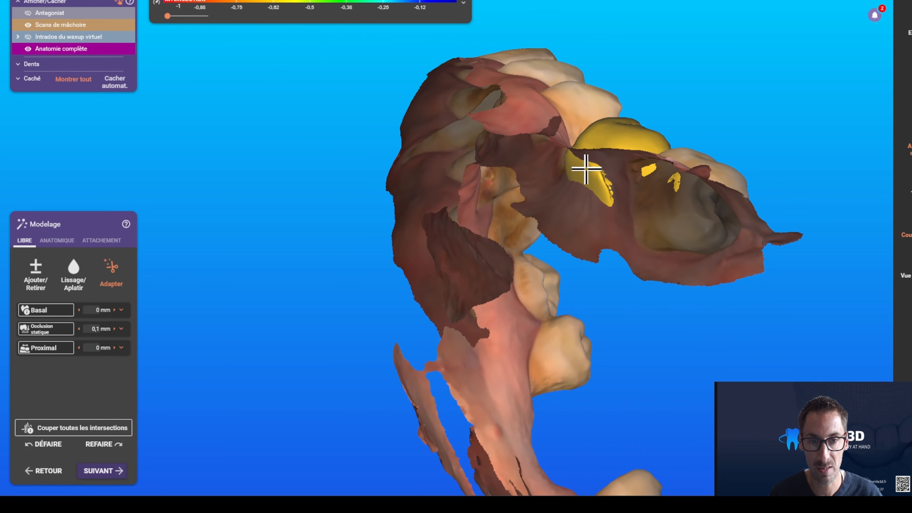
{"action": "left_click", "coordinate": [36, 314]}
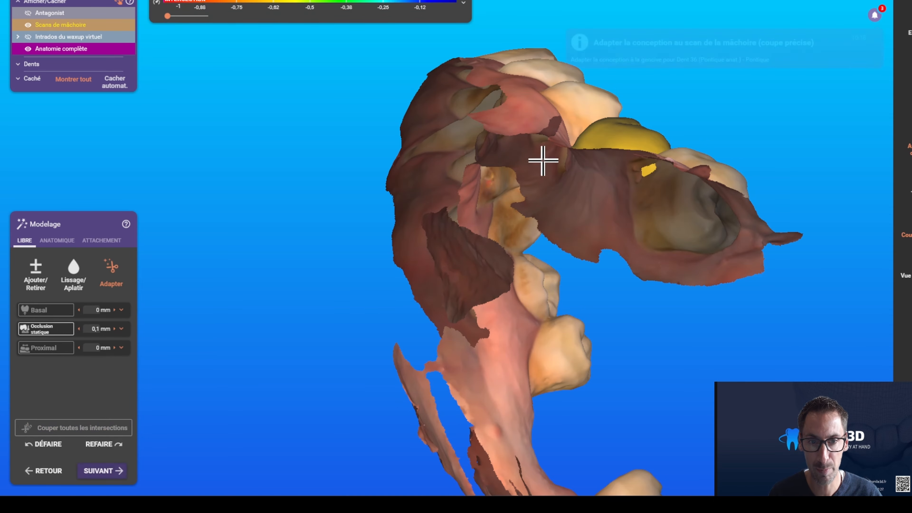
- Advance to the gingiva design for tooth 36 and undo the first limit point placed near the premolars
{"action": "right_click_drag", "start_coordinate": [550, 179], "coordinate": [109, 489]}
{"action": "left_click", "coordinate": [120, 476]}
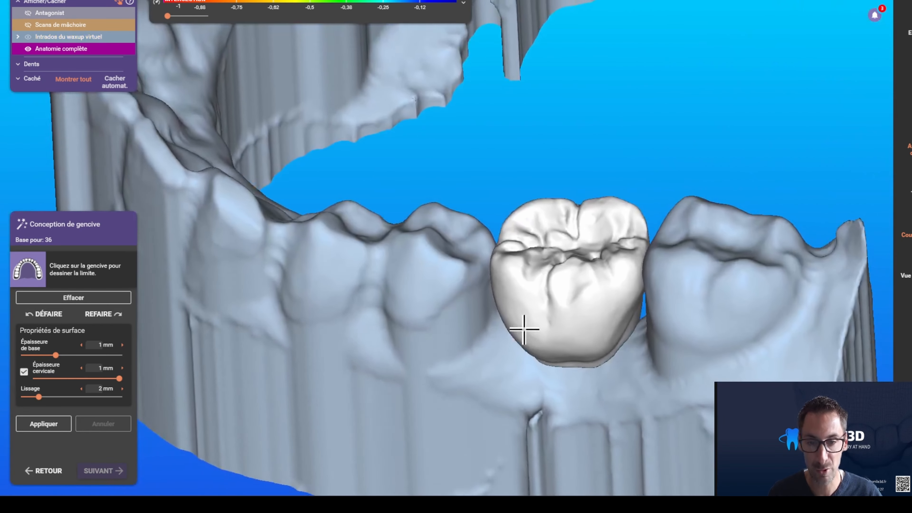
{"action": "right_click_drag", "start_coordinate": [524, 330], "coordinate": [506, 291]}
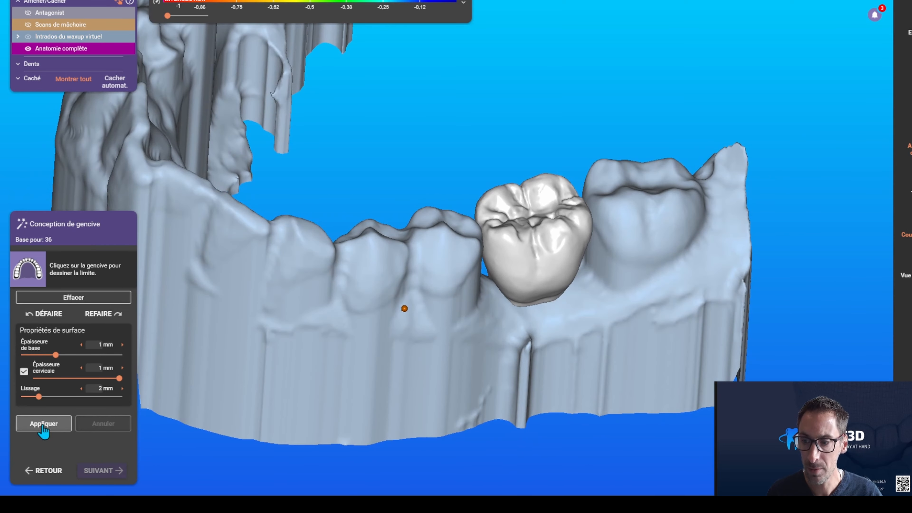
{"action": "left_click", "coordinate": [57, 315]}
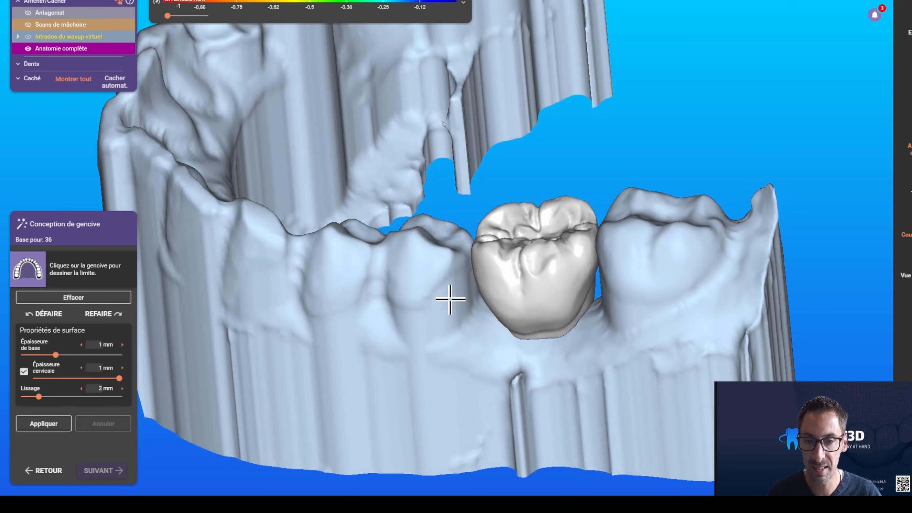
- Lower the opacity of the full anatomy so the ridge can be seen through tooth 36
{"action": "right_click_drag", "start_coordinate": [450, 299], "coordinate": [433, 316]}
{"action": "right_click_drag", "start_coordinate": [488, 344], "coordinate": [490, 347]}
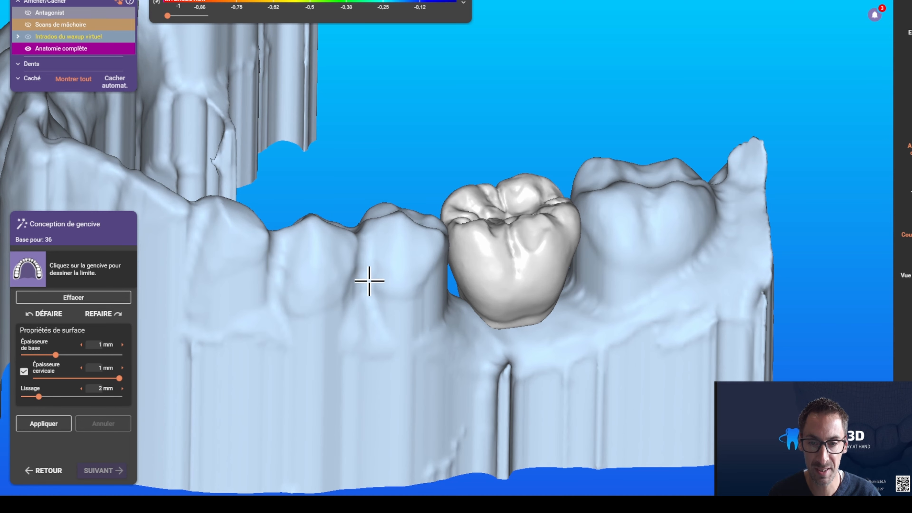
{"action": "right_click_drag", "start_coordinate": [369, 281], "coordinate": [486, 348]}
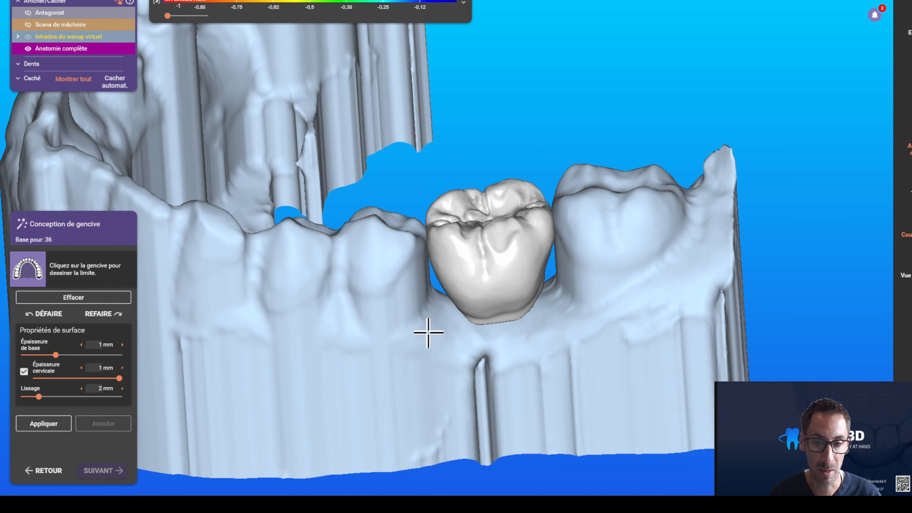
{"action": "right_click_drag", "start_coordinate": [428, 332], "coordinate": [558, 247]}
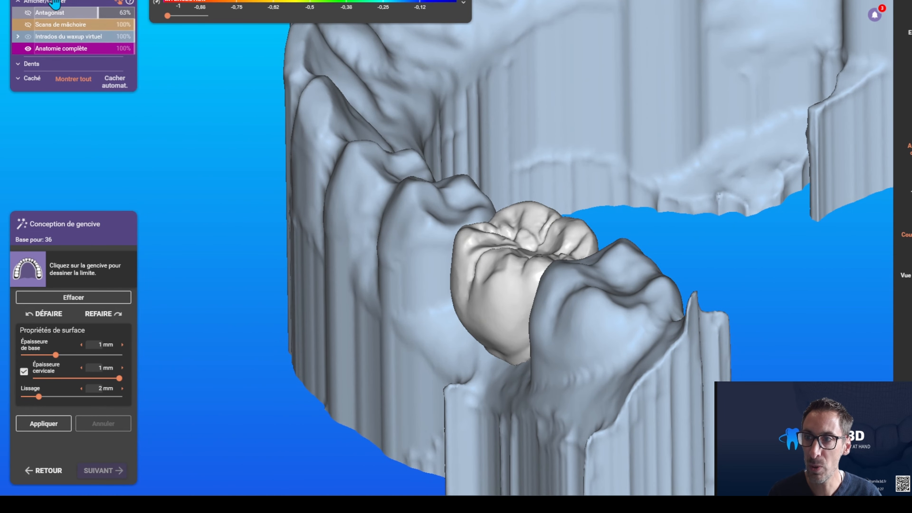
{"action": "left_click_drag", "start_coordinate": [88, 48], "coordinate": [72, 48]}
{"action": "right_click_drag", "start_coordinate": [427, 133], "coordinate": [561, 260]}
{"action": "scroll", "coordinate": [366, 260], "scroll_direction": "up", "scroll_amount": 3}
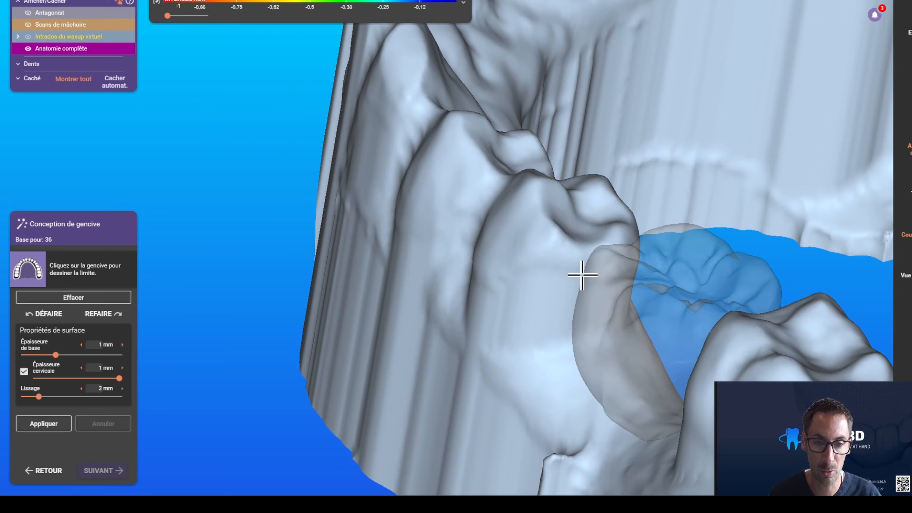
- Draw the buccal gingiva limit from the second premolar, below tooth 36, to the distal end of the neighbouring molar
{"action": "scroll", "coordinate": [574, 274], "scroll_direction": "down", "scroll_amount": 5}
{"action": "right_click_drag", "start_coordinate": [582, 273], "coordinate": [289, 254]}
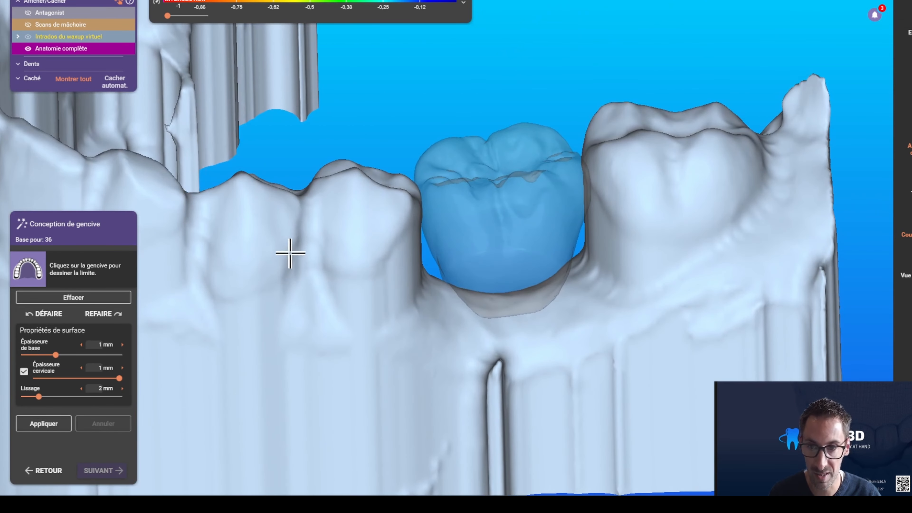
{"action": "scroll", "coordinate": [312, 248], "scroll_direction": "up", "scroll_amount": 4}
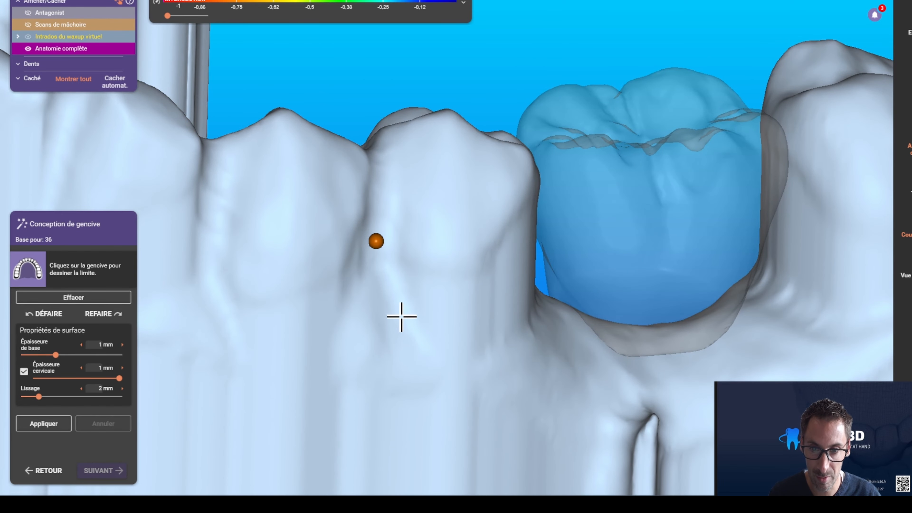
{"action": "left_click", "coordinate": [408, 336]}
{"action": "scroll", "coordinate": [413, 338], "scroll_direction": "down", "scroll_amount": 2}
{"action": "right_click_drag", "start_coordinate": [417, 340], "coordinate": [452, 246]}
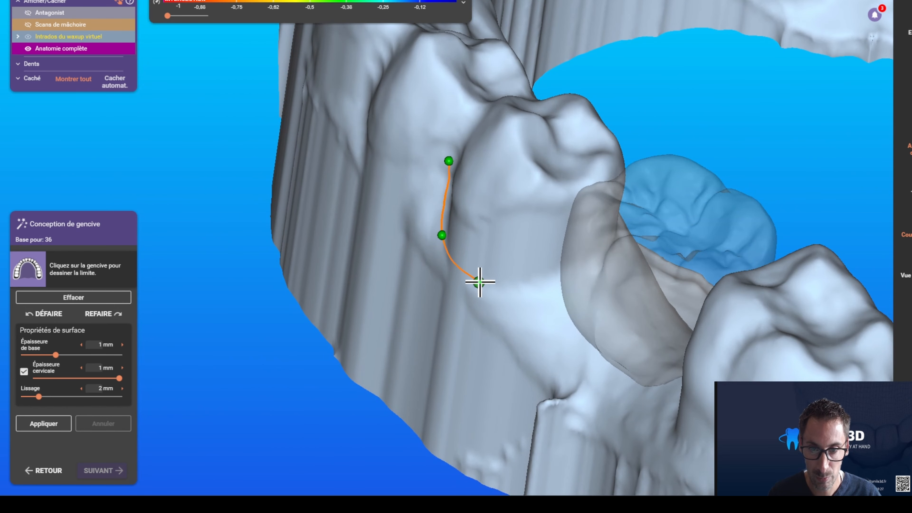
{"action": "left_click", "coordinate": [593, 365]}
{"action": "left_click", "coordinate": [629, 390]}
{"action": "right_click_drag", "start_coordinate": [630, 391], "coordinate": [617, 303]}
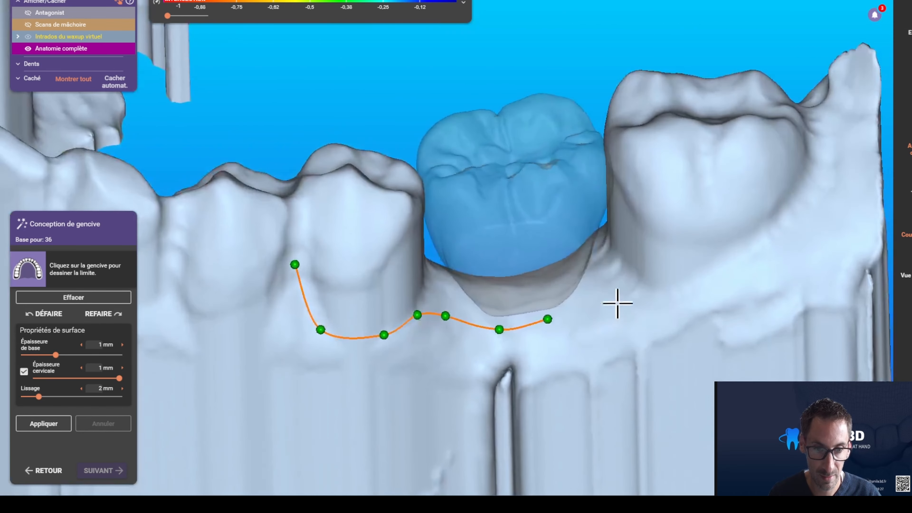
{"action": "left_click", "coordinate": [704, 272]}
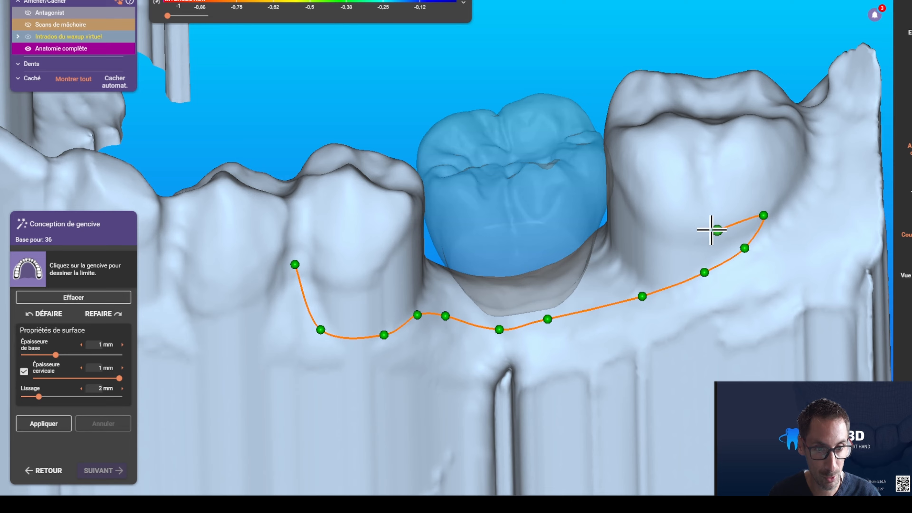
- Carry the gingiva limit around the molar's mesial surface and along its lingual side to the distal end
{"action": "right_click_drag", "start_coordinate": [634, 204], "coordinate": [338, 112]}
{"action": "left_click", "coordinate": [597, 115]}
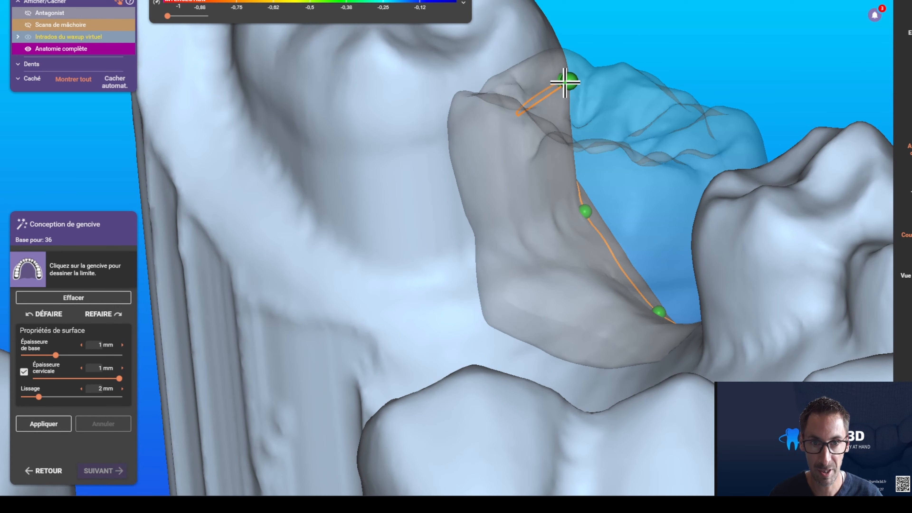
{"action": "left_click", "coordinate": [510, 108]}
{"action": "left_click_drag", "start_coordinate": [510, 107], "coordinate": [412, 138]}
{"action": "right_click_drag", "start_coordinate": [412, 138], "coordinate": [337, 150]}
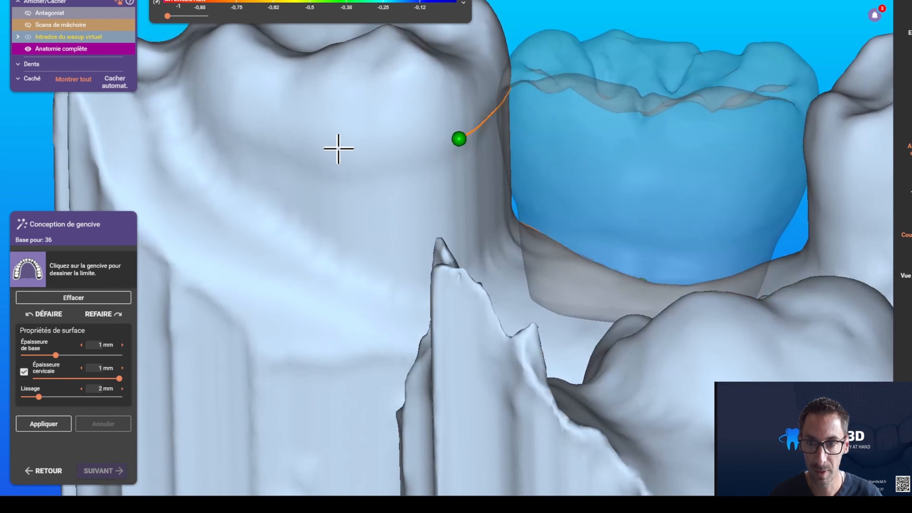
{"action": "left_click", "coordinate": [286, 141]}
{"action": "left_click", "coordinate": [222, 122]}
- Run the gingiva limit back along the lingual ridge, below tooth 36, to the lingual side of the second premolar
{"action": "left_click", "coordinate": [267, 193]}
{"action": "right_click_drag", "start_coordinate": [267, 193], "coordinate": [422, 231]}
{"action": "left_click", "coordinate": [433, 235]}
{"action": "left_click", "coordinate": [489, 265]}
{"action": "right_click_drag", "start_coordinate": [489, 265], "coordinate": [657, 296]}
{"action": "left_click", "coordinate": [538, 338]}
{"action": "left_click", "coordinate": [665, 288]}
{"action": "right_click_drag", "start_coordinate": [727, 261], "coordinate": [737, 248]}
{"action": "left_click", "coordinate": [764, 233]}
{"action": "left_click", "coordinate": [811, 223]}
{"action": "right_click_drag", "start_coordinate": [812, 223], "coordinate": [761, 288]}
- Hide the full anatomy and reposition the latest limit point on the distal surface of the second premolar
{"action": "left_click", "coordinate": [815, 167]}
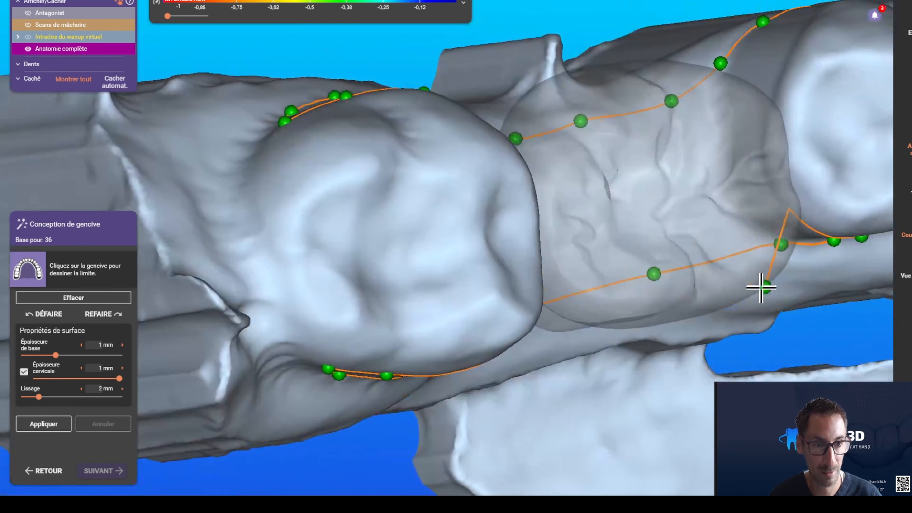
{"action": "left_click_drag", "start_coordinate": [768, 283], "coordinate": [757, 102]}
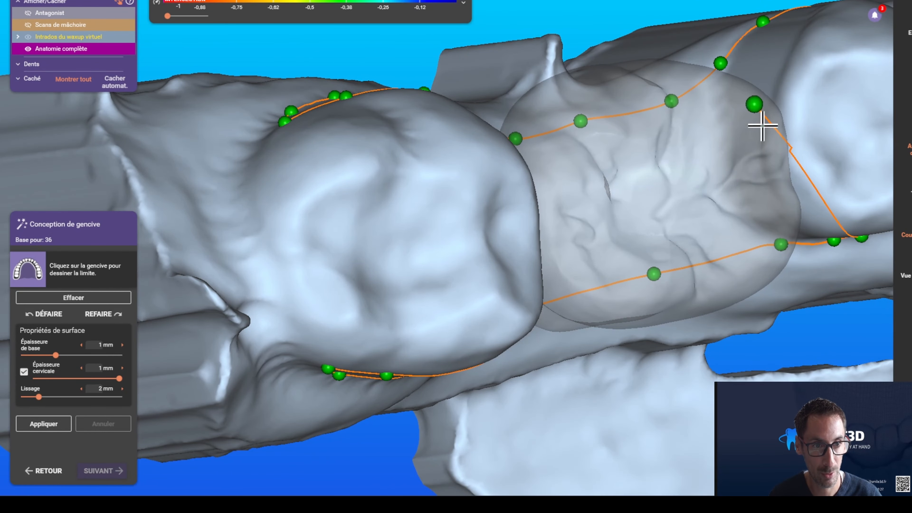
{"action": "right_click_drag", "start_coordinate": [788, 158], "coordinate": [584, 196]}
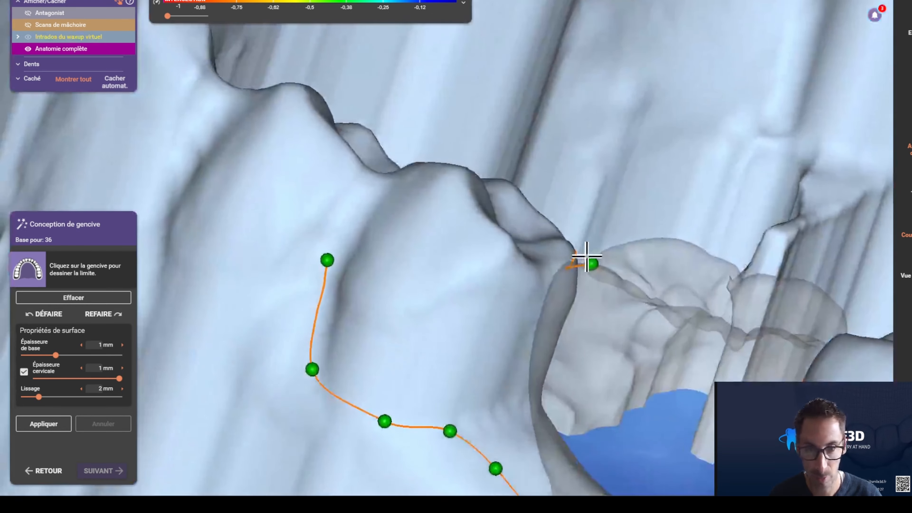
{"action": "left_click", "coordinate": [28, 49]}
{"action": "right_click_drag", "start_coordinate": [467, 187], "coordinate": [631, 248]}
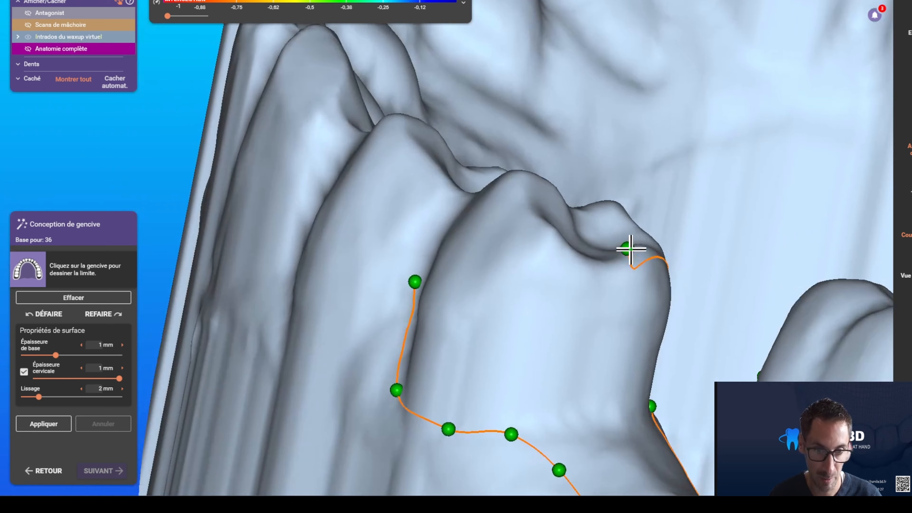
{"action": "left_click_drag", "start_coordinate": [630, 246], "coordinate": [636, 297]}
{"action": "right_click_drag", "start_coordinate": [634, 316], "coordinate": [620, 323]}
- Continue the gingiva limit across the buccal side of the second premolar and close it at its starting point
{"action": "left_click", "coordinate": [531, 304]}
{"action": "right_click_drag", "start_coordinate": [531, 304], "coordinate": [626, 293]}
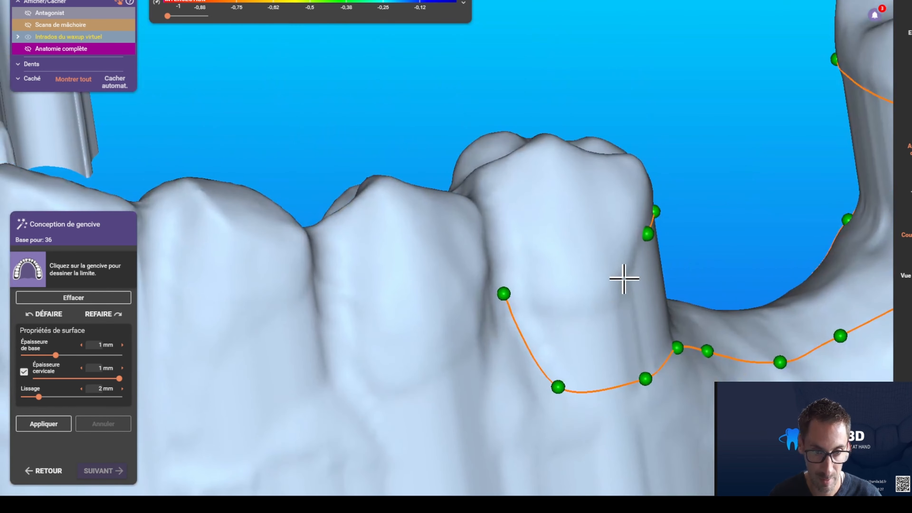
{"action": "left_click", "coordinate": [588, 302]}
{"action": "left_click", "coordinate": [535, 291]}
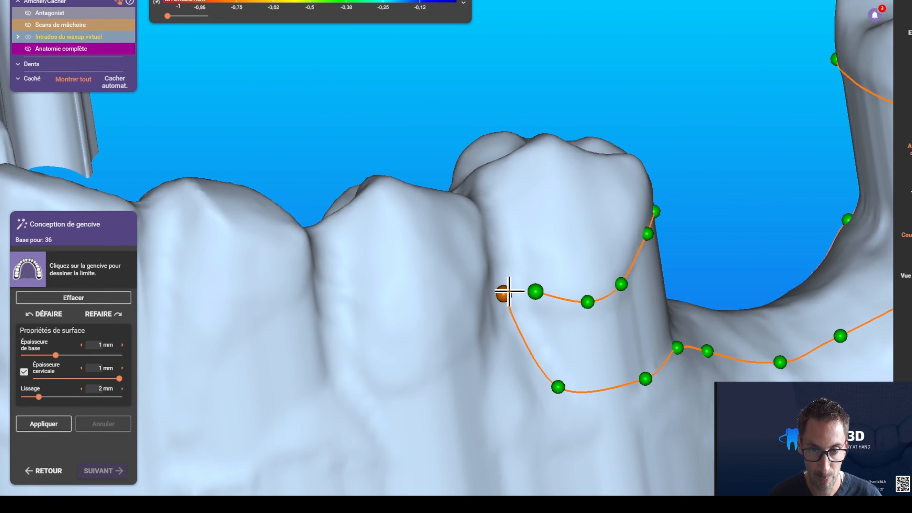
{"action": "left_click", "coordinate": [510, 290]}
- Generate the virtual gingiva with 1 mm base and cervical thickness and 2 mm smoothing, and show the full anatomy again
{"action": "right_click_drag", "start_coordinate": [500, 287], "coordinate": [250, 215]}
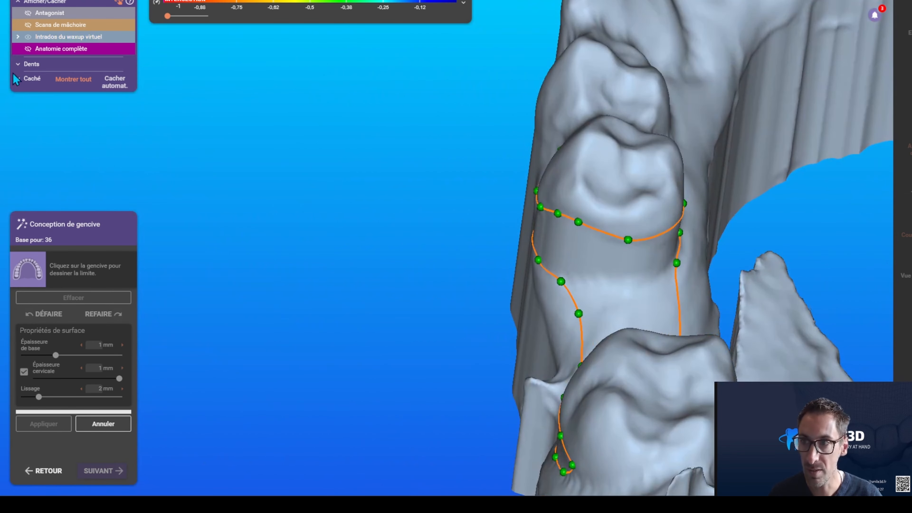
{"action": "left_click", "coordinate": [27, 49]}
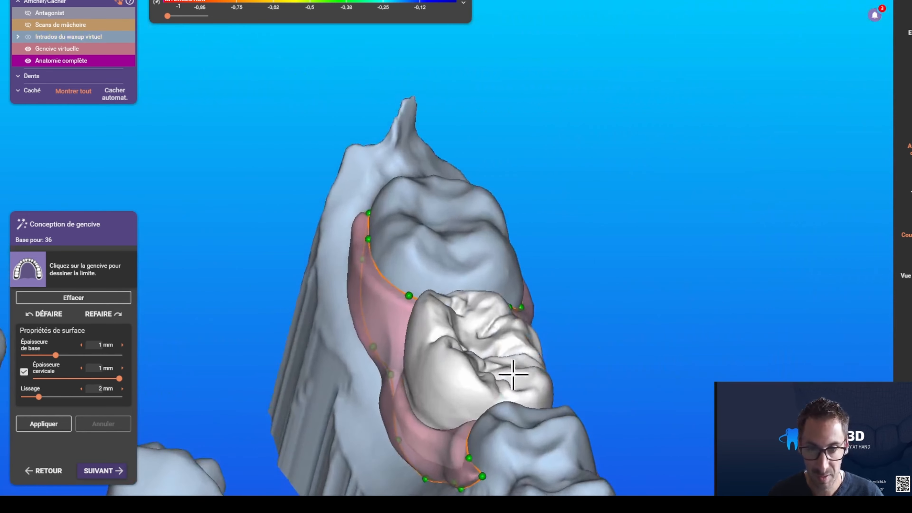
{"action": "right_click_drag", "start_coordinate": [513, 374], "coordinate": [385, 381]}
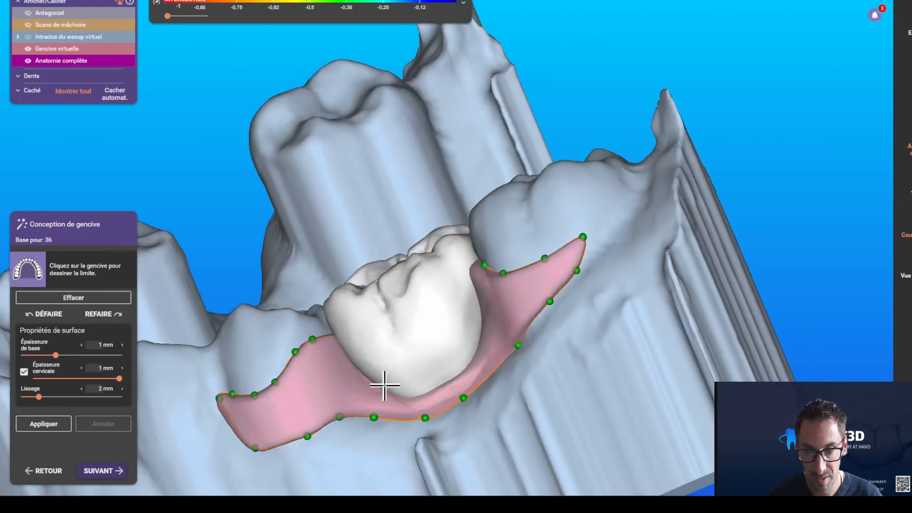
- Lower the buccal limit points beneath tooth 36 and regenerate the virtual gingiva with the same surface properties
{"action": "right_click_drag", "start_coordinate": [471, 346], "coordinate": [462, 402]}
{"action": "right_click_drag", "start_coordinate": [456, 417], "coordinate": [457, 416]}
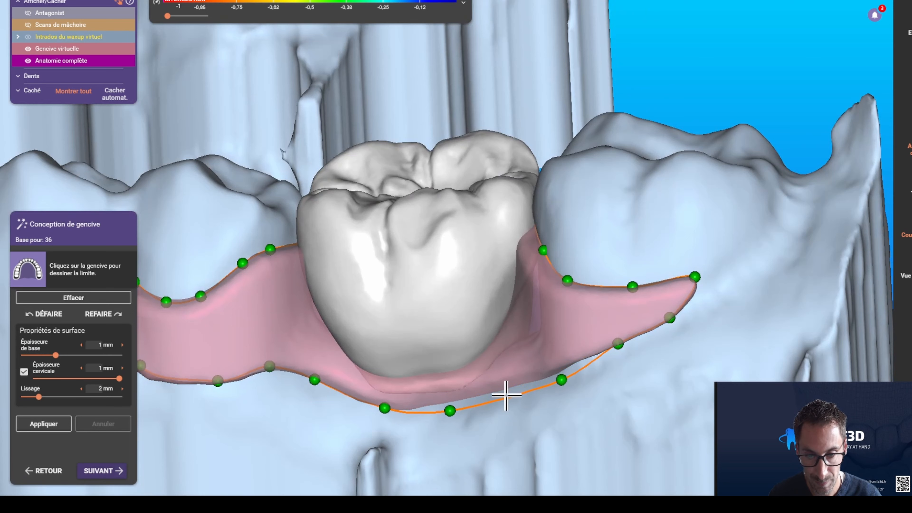
{"action": "left_click", "coordinate": [44, 424]}
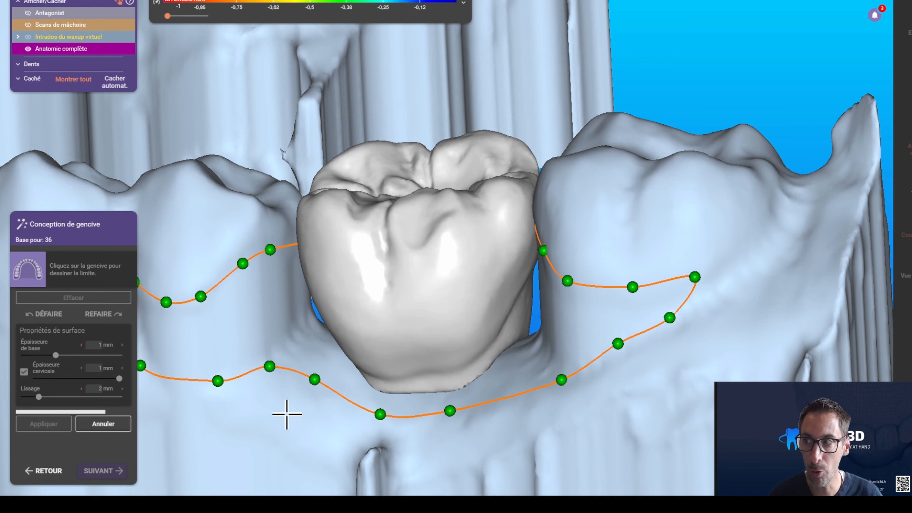
{"action": "right_click_drag", "start_coordinate": [305, 400], "coordinate": [305, 400]}
{"action": "right_click_drag", "start_coordinate": [371, 354], "coordinate": [372, 354]}
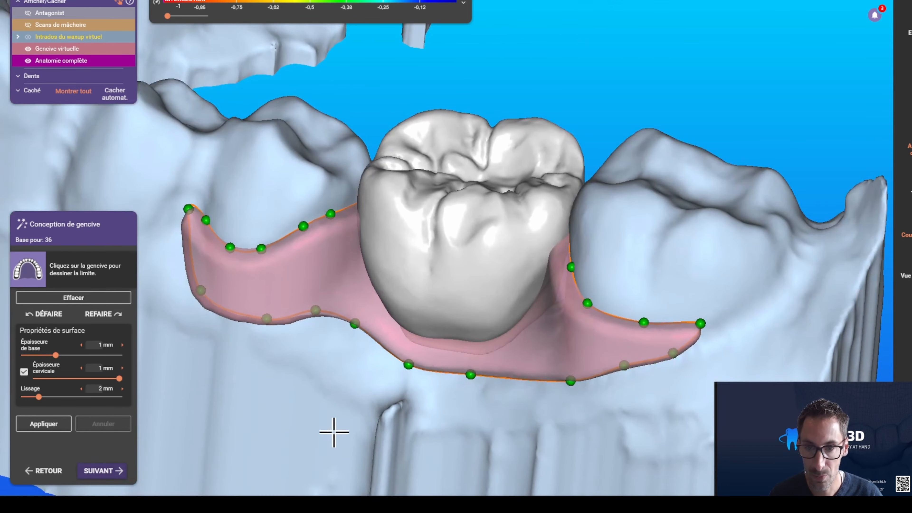
- Advance to the anatomic gingiva modelling and examine the virtual gingiva's thickness map on the buccal and lingual sides
{"action": "left_click", "coordinate": [107, 469]}
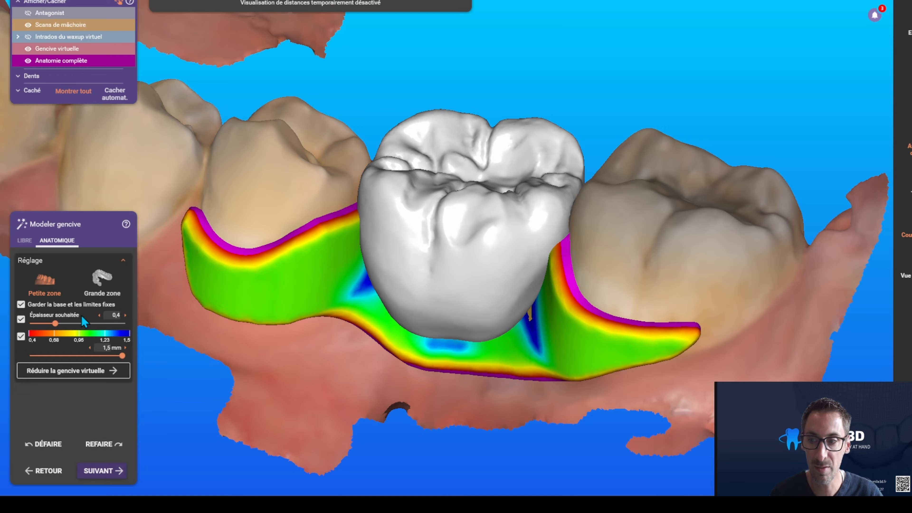
{"action": "right_click_drag", "start_coordinate": [342, 301], "coordinate": [269, 261]}
{"action": "scroll", "coordinate": [364, 161], "scroll_direction": "down", "scroll_amount": 4}
{"action": "scroll", "coordinate": [64, 296], "scroll_direction": "up", "scroll_amount": 2}
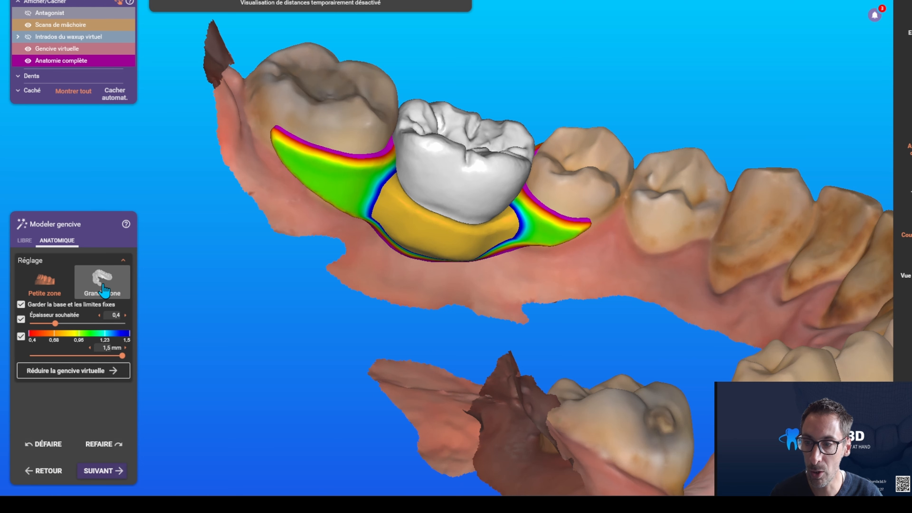
{"action": "scroll", "coordinate": [103, 285], "scroll_direction": "up", "scroll_amount": 3}
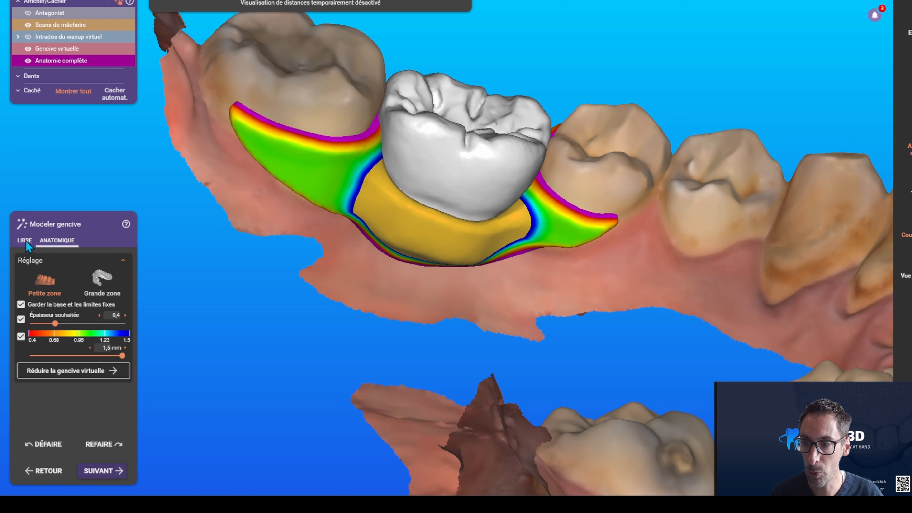
- Switch the gingiva modelling to free sculpting with the Ajouter/Retirer brush
{"action": "left_click", "coordinate": [26, 241]}
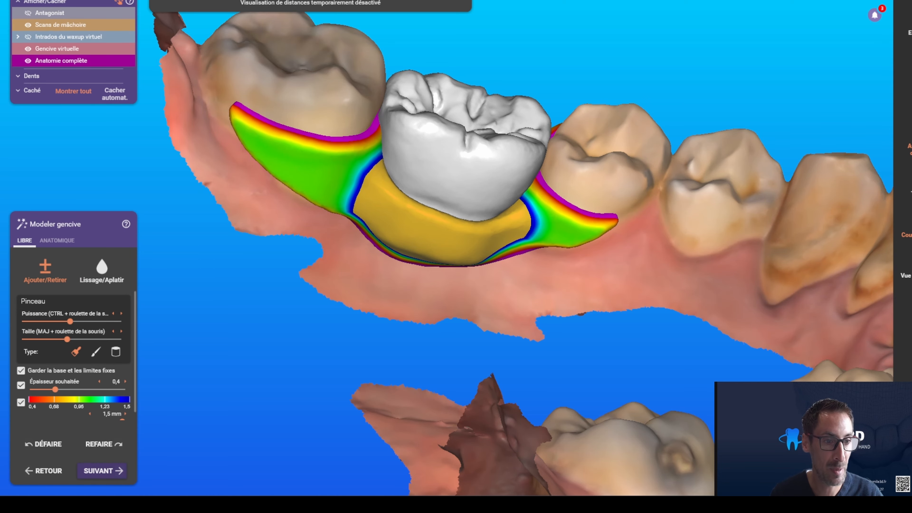
{"action": "left_click", "coordinate": [911, 191]}
{"action": "right_click_drag", "start_coordinate": [582, 201], "coordinate": [451, 210]}
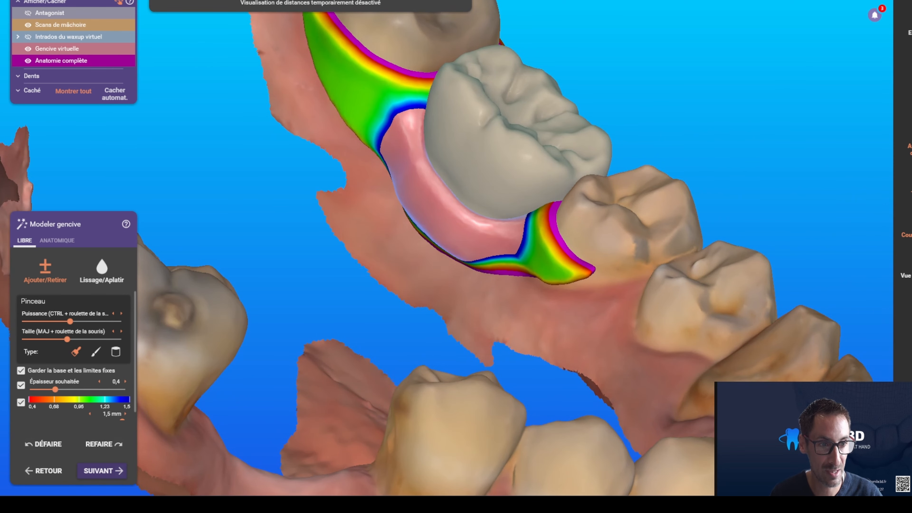
- Compare the jaw scans around the pontic with and without their scanned colours
{"action": "left_click", "coordinate": [910, 229]}
{"action": "left_click", "coordinate": [911, 229]}
{"action": "left_click", "coordinate": [910, 229]}
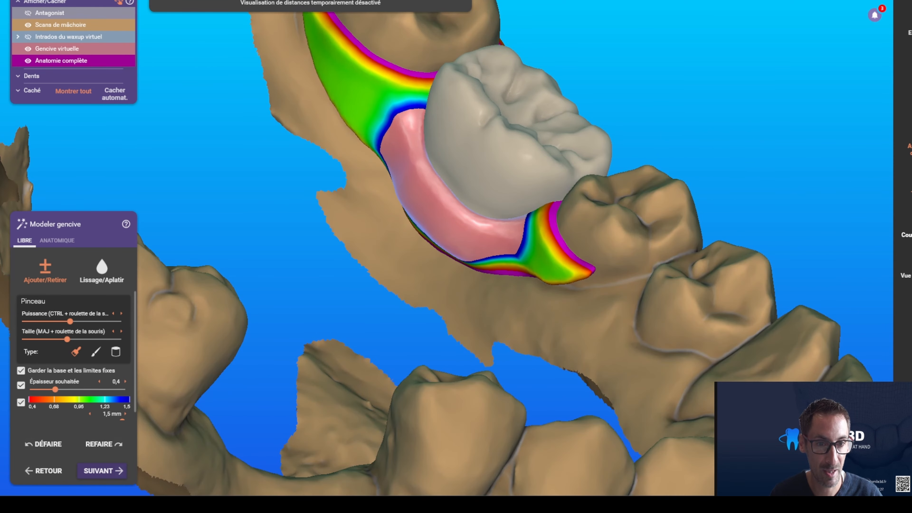
{"action": "left_click", "coordinate": [910, 228]}
{"action": "left_click", "coordinate": [910, 229]}
{"action": "left_click", "coordinate": [910, 229]}
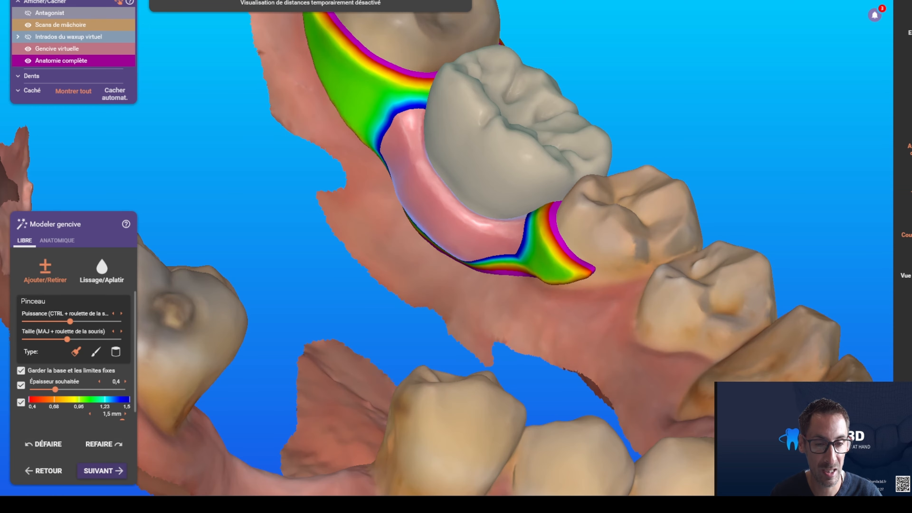
{"action": "left_click", "coordinate": [911, 229]}
{"action": "right_click_drag", "start_coordinate": [628, 223], "coordinate": [529, 235]}
{"action": "key", "text": "c"}
{"action": "key", "text": "c"}
{"action": "key", "text": "c"}
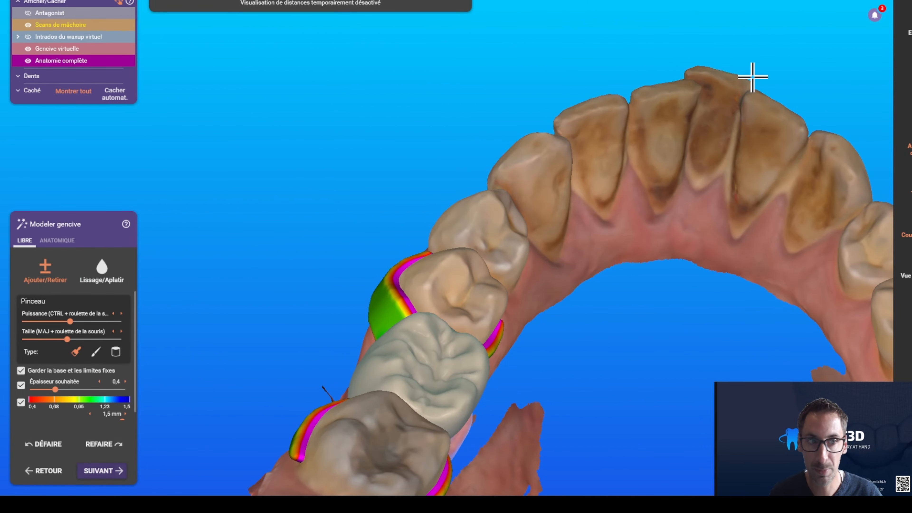
- Show the antagonist to check the bonding wings against the opposing arch, and hide it again
{"action": "right_click_drag", "start_coordinate": [392, 266], "coordinate": [283, 22]}
{"action": "left_click", "coordinate": [28, 12]}
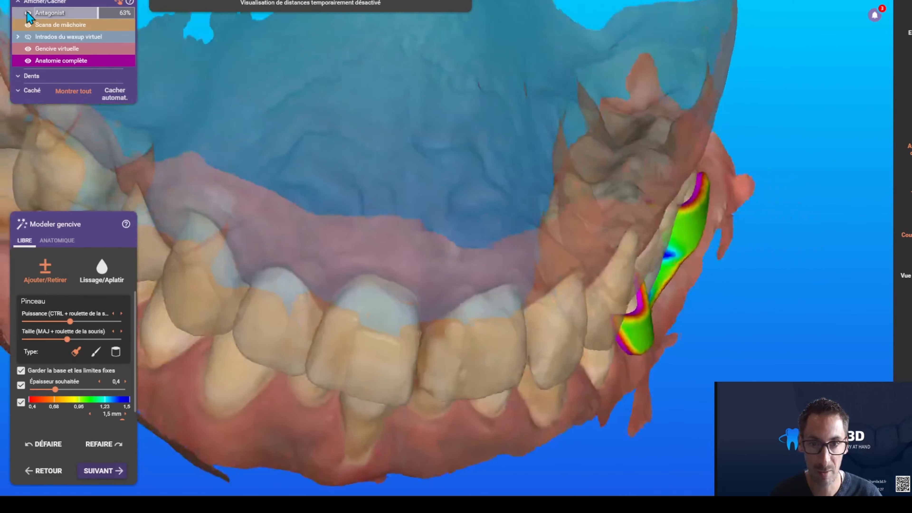
{"action": "left_click", "coordinate": [28, 13]}
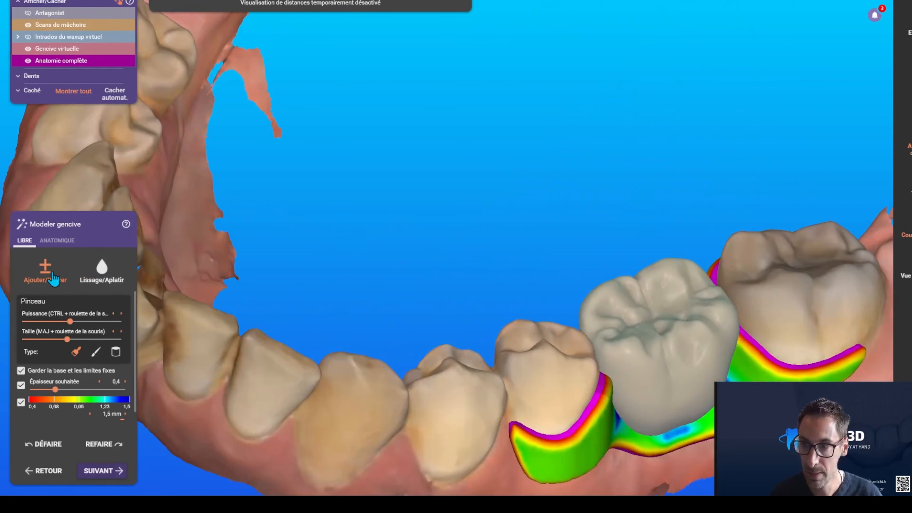
- Reduce the brush size and add material to the virtual gingiva on the wings and beneath tooth 36
{"action": "right_click_drag", "start_coordinate": [421, 372], "coordinate": [537, 347]}
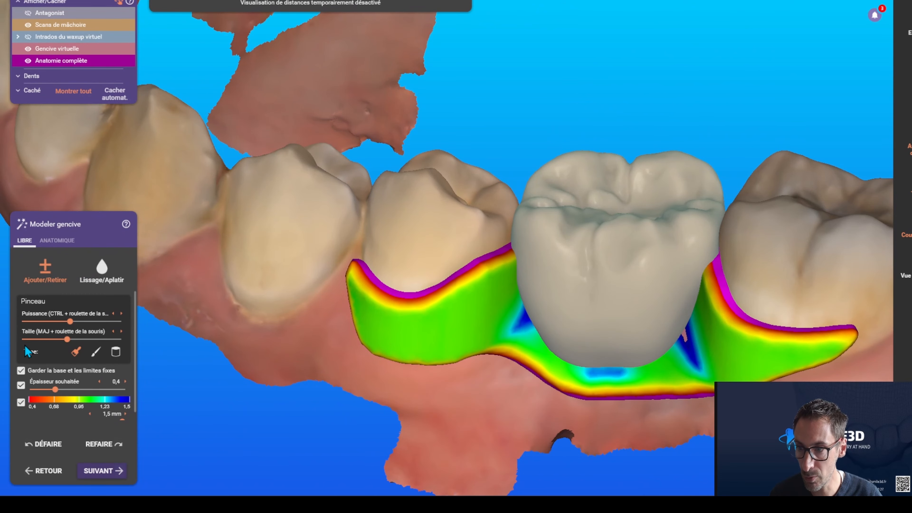
{"action": "left_click", "coordinate": [31, 339]}
{"action": "mouse_move", "coordinate": [527, 347]}
{"action": "left_mouse_down"}
{"action": "mouse_move", "coordinate": [609, 373]}
{"action": "mouse_move", "coordinate": [684, 354]}
{"action": "mouse_move", "coordinate": [530, 340]}
{"action": "left_mouse_up"}
{"action": "mouse_move", "coordinate": [495, 281]}
{"action": "left_mouse_down"}
{"action": "mouse_move", "coordinate": [452, 322]}
{"action": "mouse_move", "coordinate": [442, 346]}
{"action": "mouse_move", "coordinate": [421, 315]}
{"action": "mouse_move", "coordinate": [352, 295]}
{"action": "mouse_move", "coordinate": [378, 348]}
{"action": "mouse_move", "coordinate": [427, 345]}
{"action": "left_mouse_up"}
{"action": "right_click_drag", "start_coordinate": [581, 334], "coordinate": [633, 363]}
{"action": "left_click_drag", "start_coordinate": [633, 362], "coordinate": [619, 343]}
{"action": "right_click_drag", "start_coordinate": [618, 343], "coordinate": [676, 307]}
{"action": "mouse_move", "coordinate": [675, 307]}
{"action": "left_mouse_down"}
{"action": "mouse_move", "coordinate": [769, 346]}
{"action": "mouse_move", "coordinate": [835, 346]}
{"action": "mouse_move", "coordinate": [740, 337]}
{"action": "mouse_move", "coordinate": [668, 371]}
{"action": "left_mouse_up"}
{"action": "mouse_move", "coordinate": [668, 370]}
{"action": "right_mouse_down"}
{"action": "mouse_move", "coordinate": [554, 326]}
{"action": "mouse_move", "coordinate": [443, 265]}
{"action": "mouse_move", "coordinate": [479, 246]}
{"action": "right_mouse_up"}
{"action": "mouse_move", "coordinate": [479, 246]}
{"action": "left_mouse_down"}
{"action": "mouse_move", "coordinate": [475, 267]}
{"action": "mouse_move", "coordinate": [501, 330]}
{"action": "left_mouse_up"}
{"action": "right_click_drag", "start_coordinate": [501, 330], "coordinate": [510, 330]}
{"action": "mouse_move", "coordinate": [511, 330]}
{"action": "left_mouse_down"}
{"action": "mouse_move", "coordinate": [490, 320]}
{"action": "mouse_move", "coordinate": [513, 354]}
{"action": "left_mouse_up"}
{"action": "right_click_drag", "start_coordinate": [514, 354], "coordinate": [619, 310]}
- Smooth the virtual gingiva with Lissage/Aplatir and a larger brush along the wings and below the pontic
{"action": "left_click", "coordinate": [92, 275]}
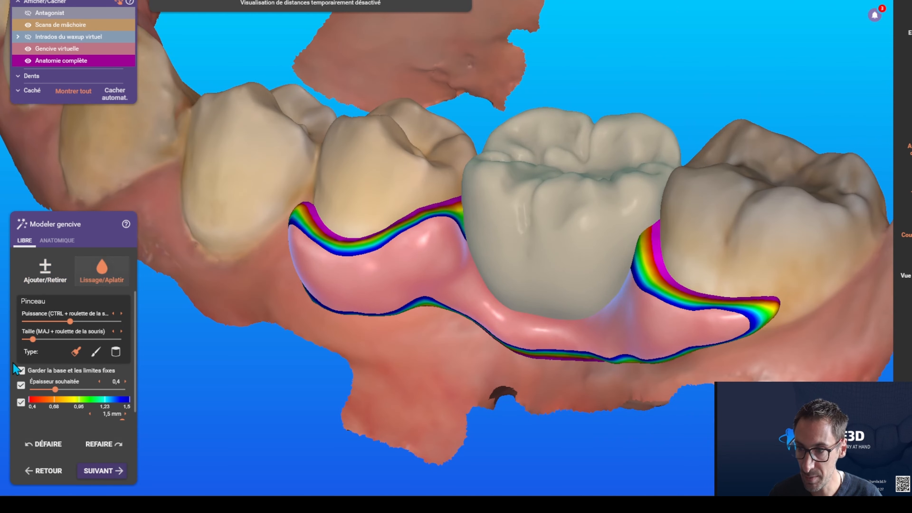
{"action": "mouse_move", "coordinate": [326, 260]}
{"action": "left_mouse_down"}
{"action": "mouse_move", "coordinate": [366, 257]}
{"action": "mouse_move", "coordinate": [559, 316]}
{"action": "mouse_move", "coordinate": [636, 308]}
{"action": "mouse_move", "coordinate": [428, 279]}
{"action": "mouse_move", "coordinate": [617, 319]}
{"action": "left_mouse_up"}
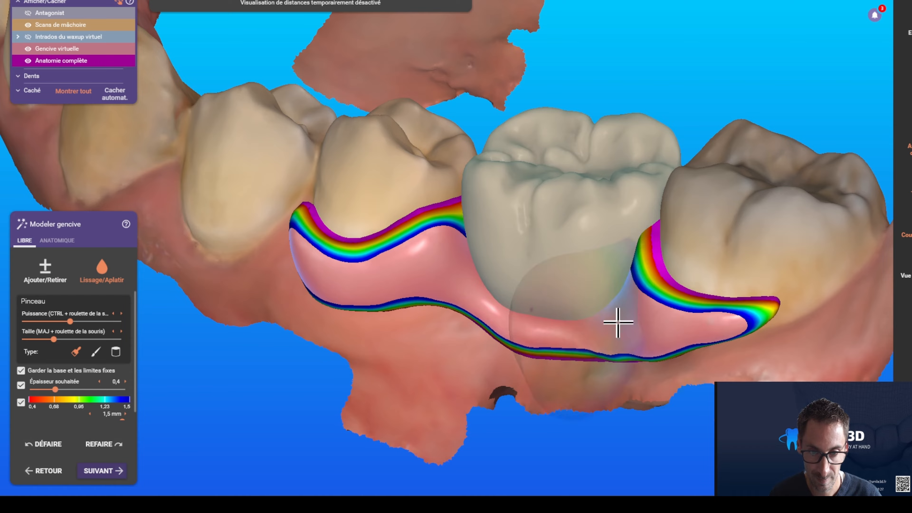
{"action": "mouse_move", "coordinate": [617, 319]}
{"action": "right_mouse_down"}
{"action": "mouse_move", "coordinate": [637, 314]}
{"action": "mouse_move", "coordinate": [556, 315]}
{"action": "mouse_move", "coordinate": [442, 351]}
{"action": "mouse_move", "coordinate": [444, 326]}
{"action": "mouse_move", "coordinate": [480, 310]}
{"action": "right_mouse_up"}
{"action": "mouse_move", "coordinate": [530, 331]}
{"action": "left_mouse_down"}
{"action": "mouse_move", "coordinate": [452, 204]}
{"action": "mouse_move", "coordinate": [480, 220]}
{"action": "mouse_move", "coordinate": [428, 179]}
{"action": "mouse_move", "coordinate": [548, 262]}
{"action": "left_mouse_up"}
{"action": "right_click_drag", "start_coordinate": [548, 262], "coordinate": [215, 360]}
- Merge the pontic with the virtual gingiva, inspect the fused part, and finish the design while saving the scene
{"action": "left_click", "coordinate": [102, 471]}
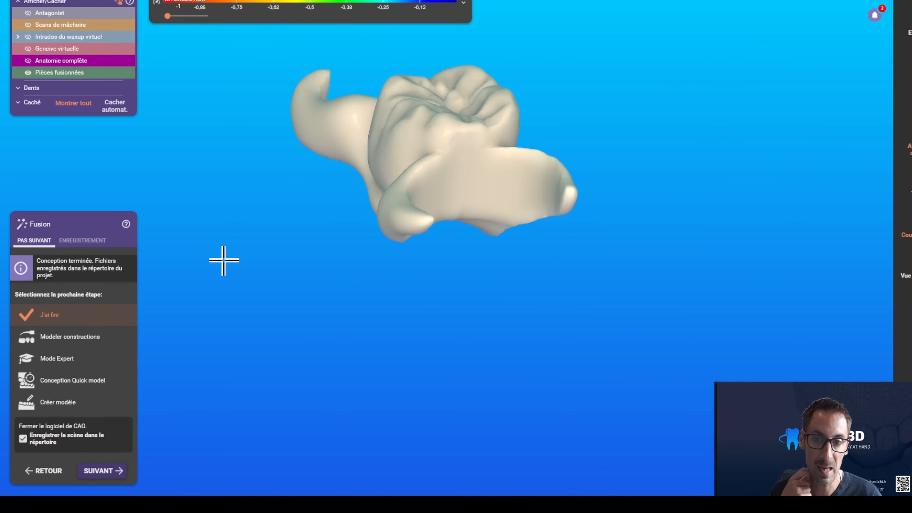
{"action": "right_click_drag", "start_coordinate": [317, 248], "coordinate": [405, 292]}
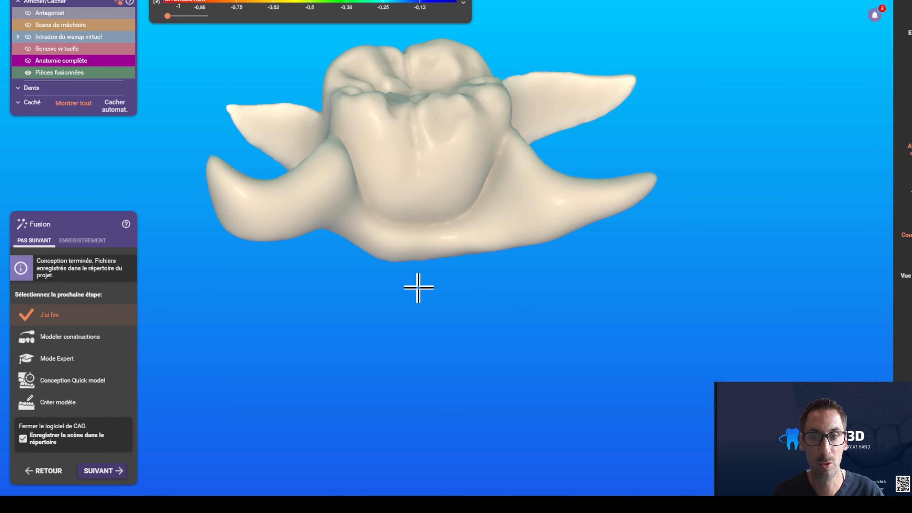
{"action": "right_click_drag", "start_coordinate": [618, 277], "coordinate": [365, 156]}
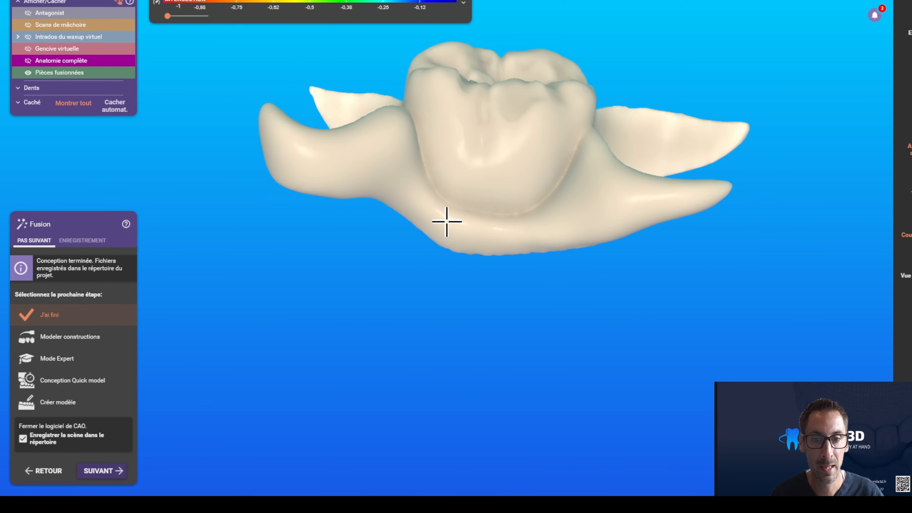
{"action": "right_click_drag", "start_coordinate": [408, 175], "coordinate": [515, 265]}
{"action": "left_click", "coordinate": [96, 470]}
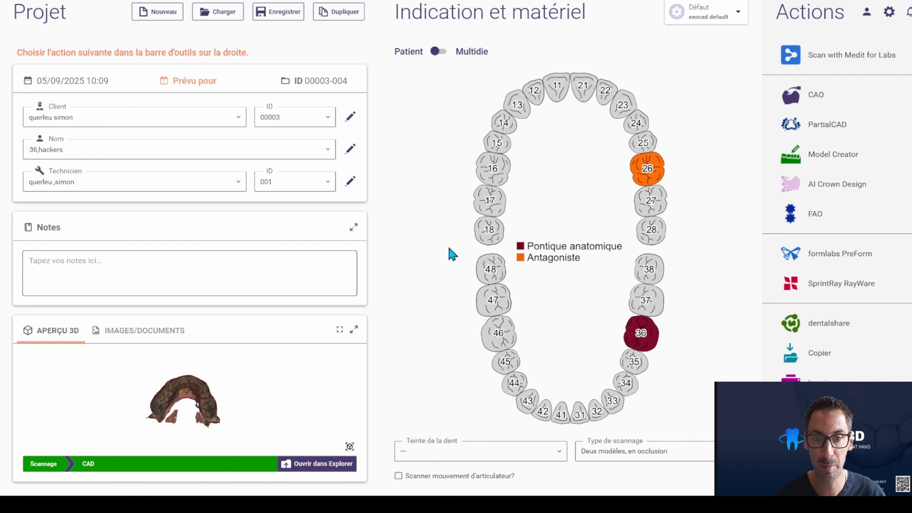
- Create a new project and choose Prothèse dentaire amovible for the Châssis métallique on tooth 36
{"action": "left_click", "coordinate": [166, 22]}
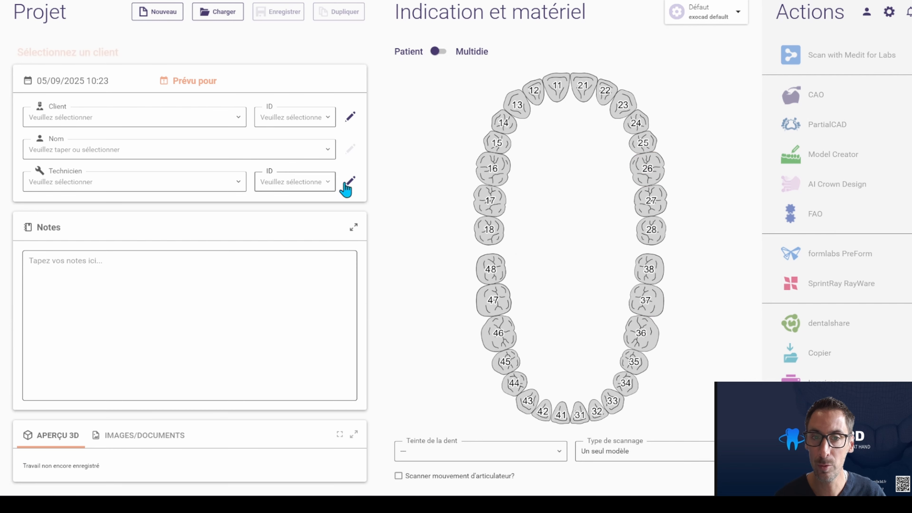
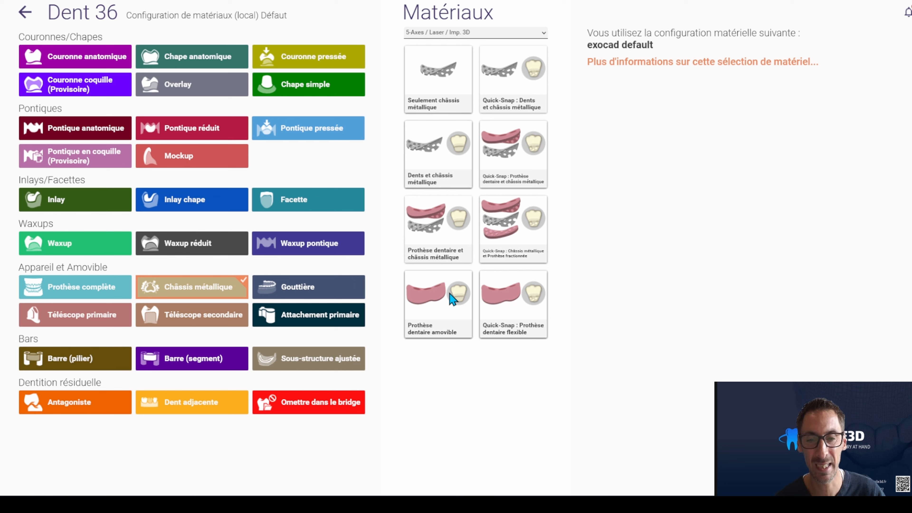
{"action": "left_click", "coordinate": [431, 307]}
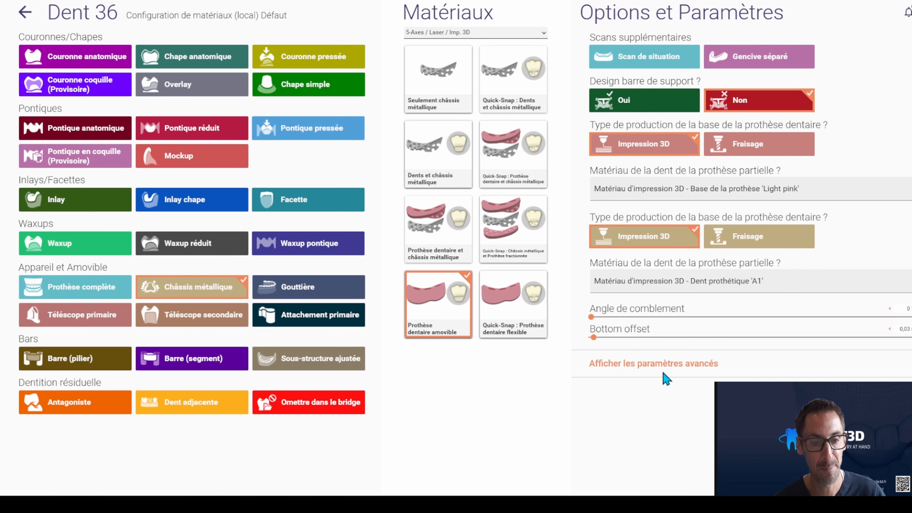
- Review the advanced framework parameters for tooth 36, hide them again and accept the tooth definition
{"action": "left_click", "coordinate": [626, 367]}
{"action": "scroll", "coordinate": [683, 354], "scroll_direction": "down", "scroll_amount": 5}
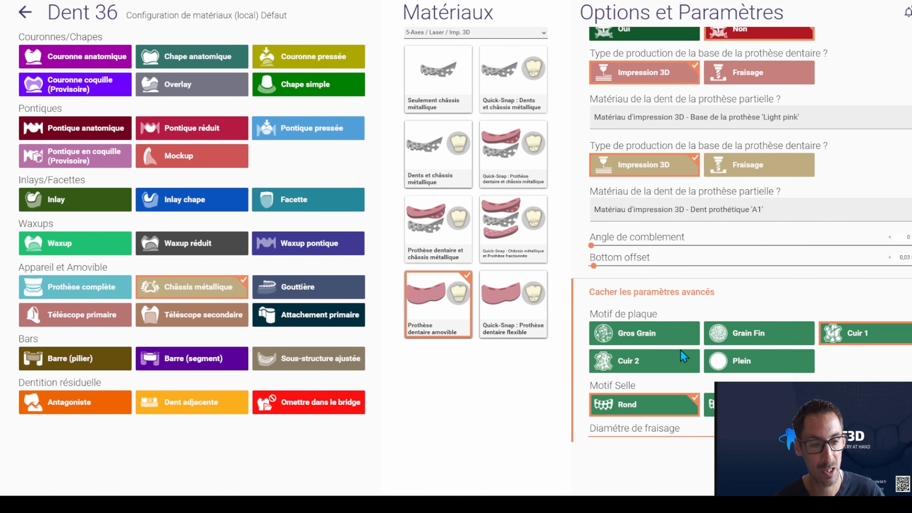
{"action": "scroll", "coordinate": [663, 326], "scroll_direction": "down", "scroll_amount": 1}
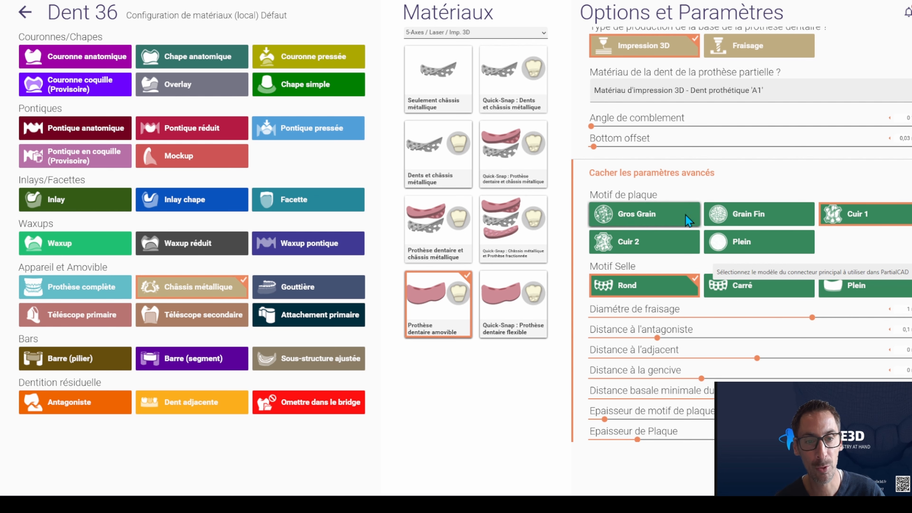
{"action": "scroll", "coordinate": [660, 288], "scroll_direction": "down", "scroll_amount": 3}
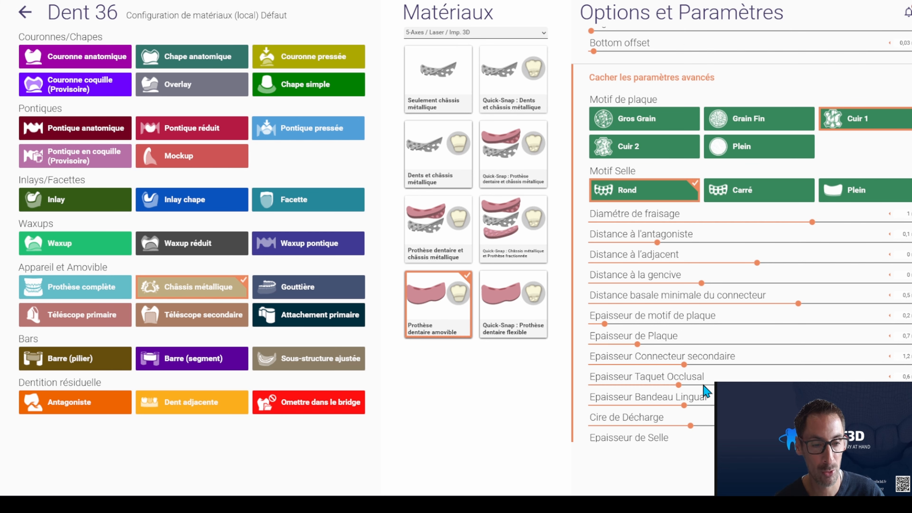
{"action": "scroll", "coordinate": [675, 373], "scroll_direction": "up", "scroll_amount": 2}
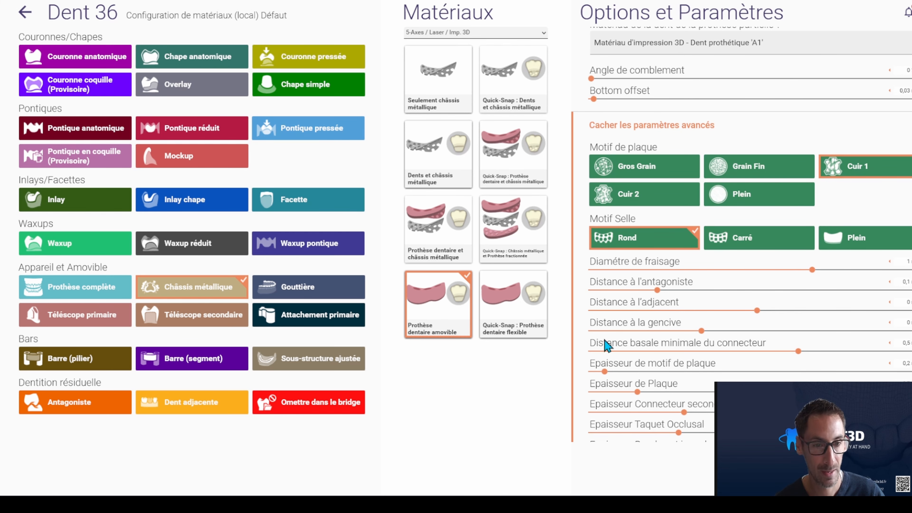
{"action": "scroll", "coordinate": [649, 140], "scroll_direction": "up", "scroll_amount": 1}
{"action": "left_click", "coordinate": [647, 150]}
{"action": "left_click", "coordinate": [826, 474]}
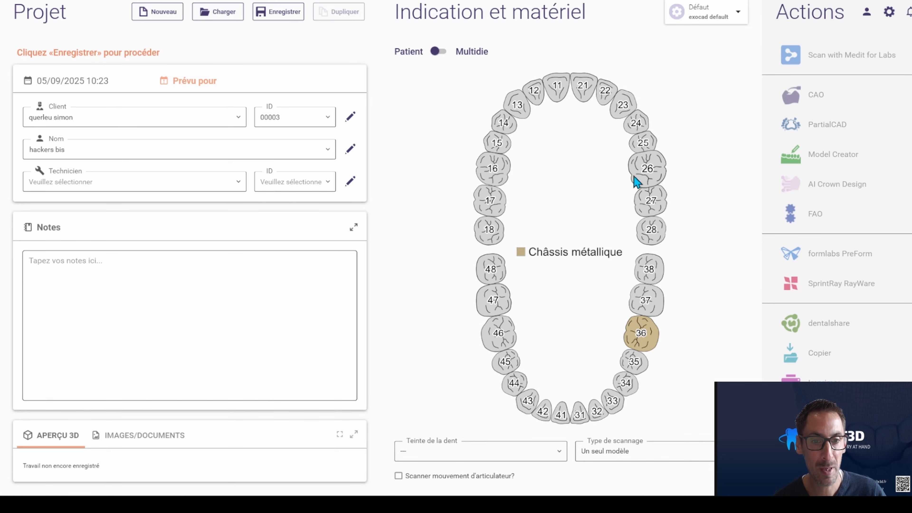
- Define tooth 26 as Antagoniste, keep the scan type Deux modèles, en occlusion, and save the project
{"action": "left_click", "coordinate": [650, 168]}
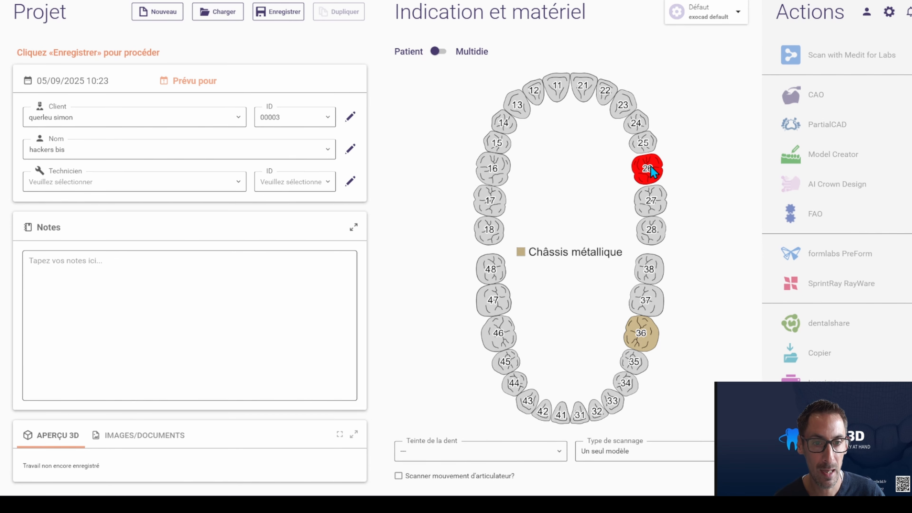
{"action": "left_click", "coordinate": [90, 403]}
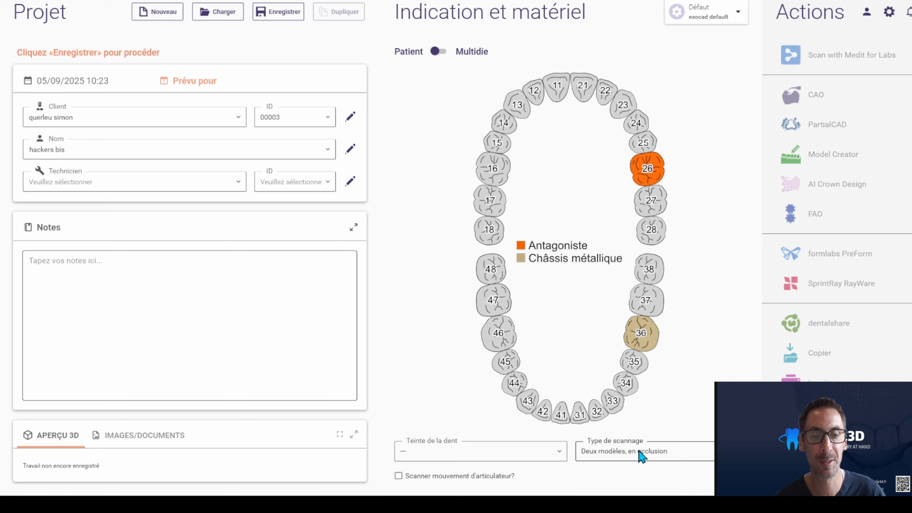
{"action": "left_click", "coordinate": [662, 456]}
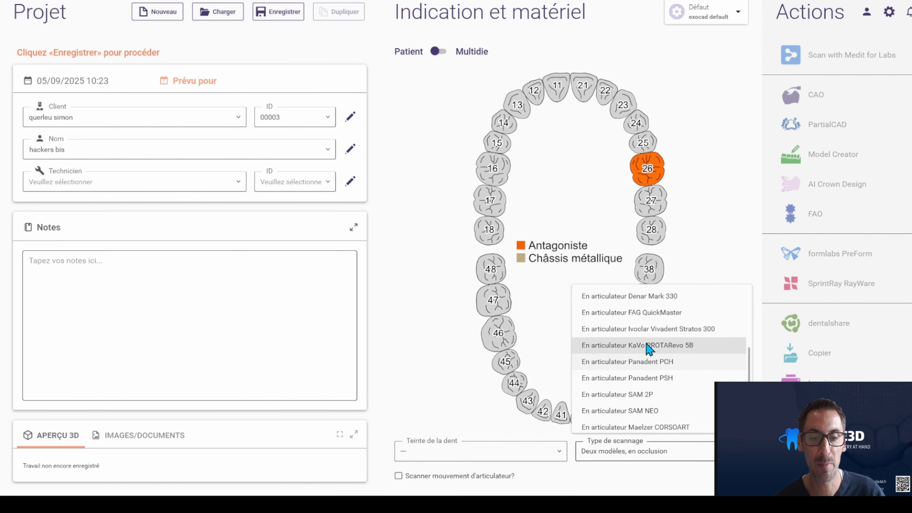
{"action": "left_click", "coordinate": [429, 372]}
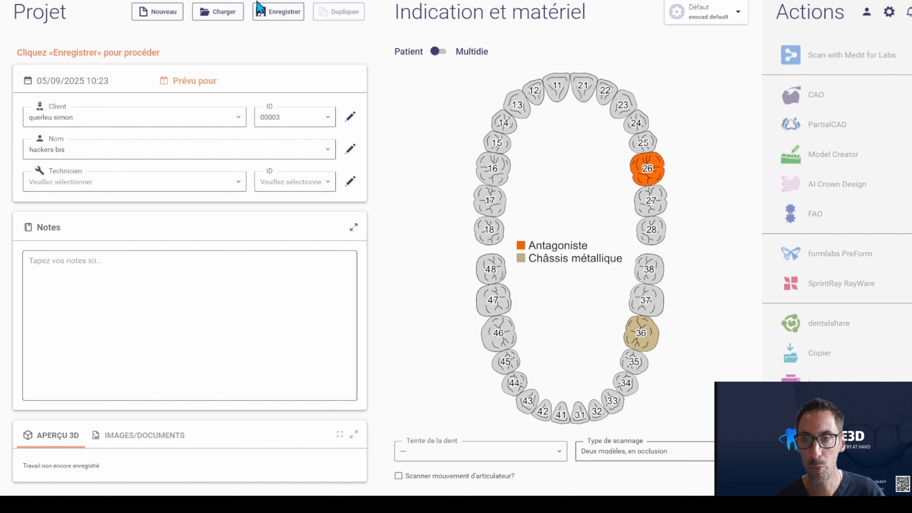
{"action": "left_click", "coordinate": [281, 21]}
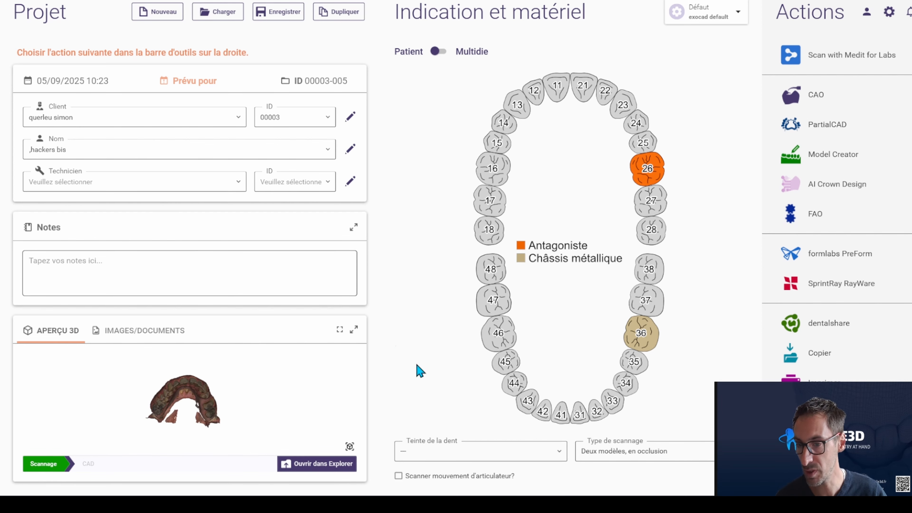
- Inspect the occluded scans from both sides in the 3D preview and save the project again
{"action": "left_click_drag", "start_coordinate": [251, 421], "coordinate": [222, 394]}
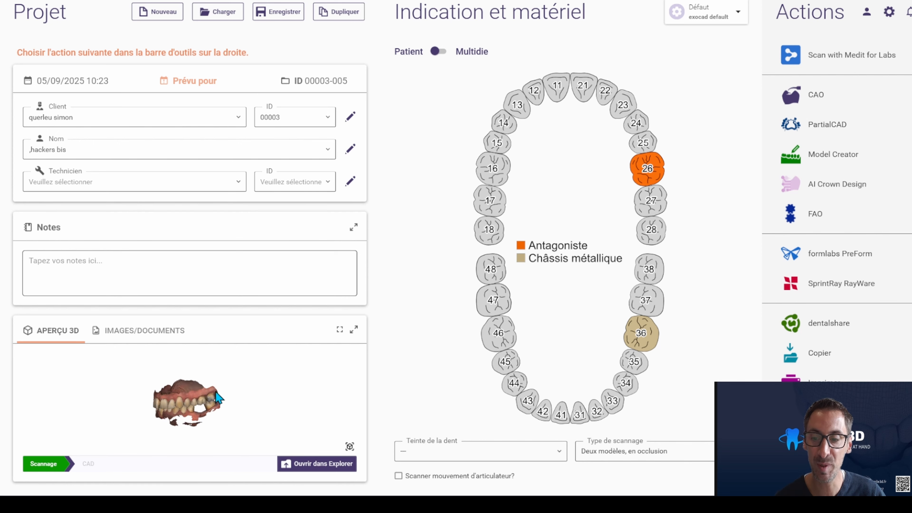
{"action": "left_click_drag", "start_coordinate": [151, 409], "coordinate": [171, 428]}
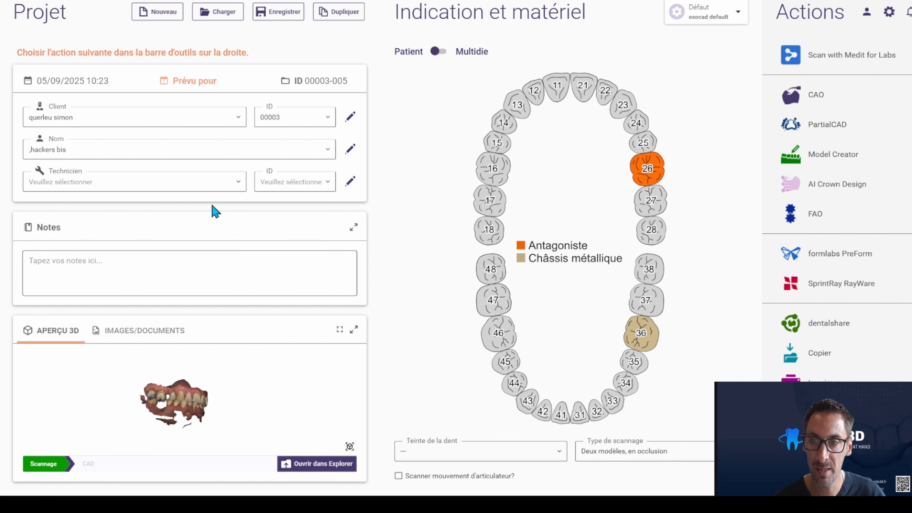
{"action": "left_click", "coordinate": [272, 16]}
- Browse the list of saved projects and return to the current project without loading another
{"action": "left_click", "coordinate": [210, 14]}
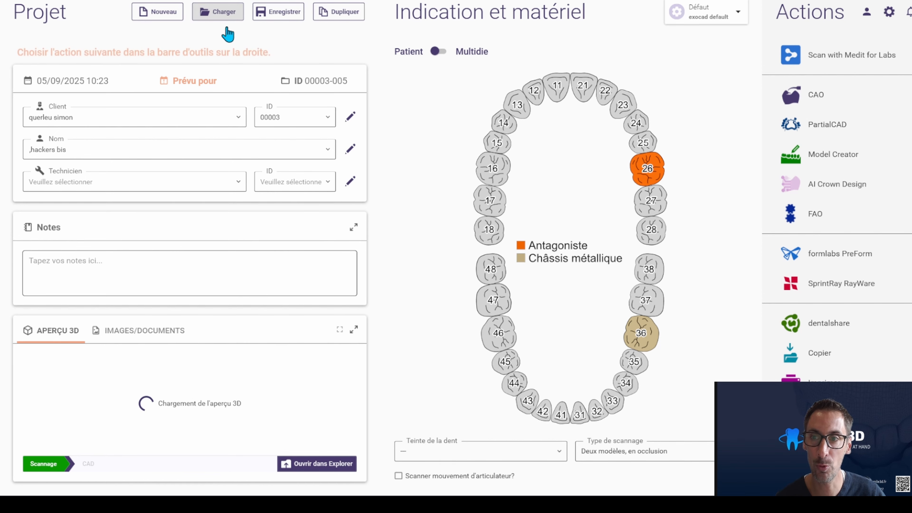
{"action": "scroll", "coordinate": [456, 254], "scroll_direction": "down", "scroll_amount": 10}
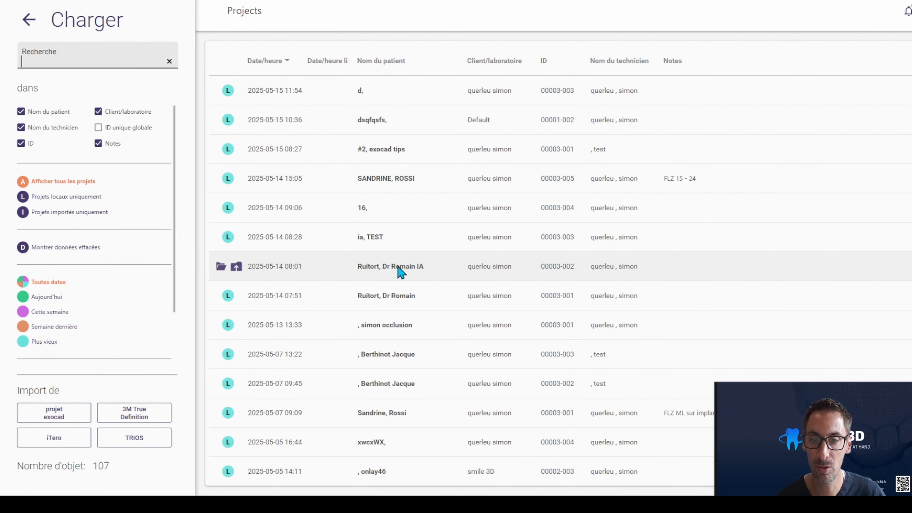
{"action": "scroll", "coordinate": [407, 270], "scroll_direction": "up", "scroll_amount": 2}
{"action": "scroll", "coordinate": [406, 270], "scroll_direction": "up", "scroll_amount": 3}
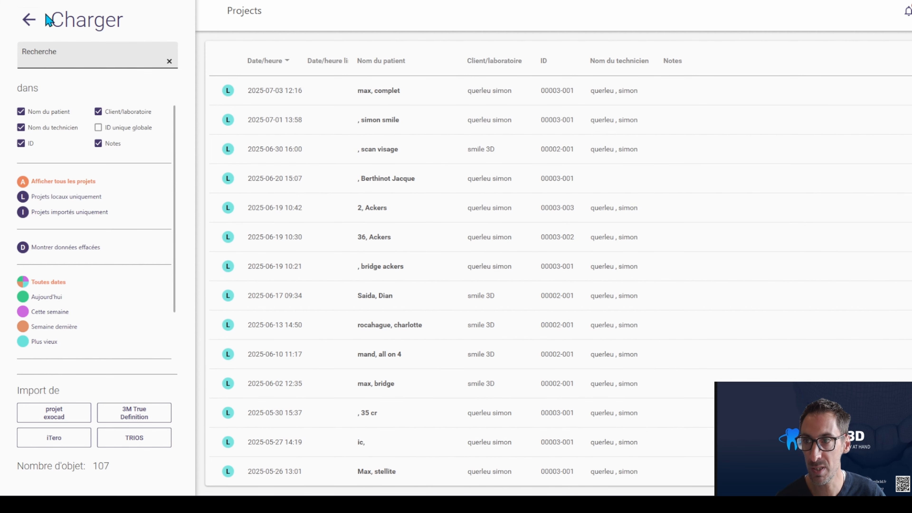
{"action": "left_click", "coordinate": [29, 19]}
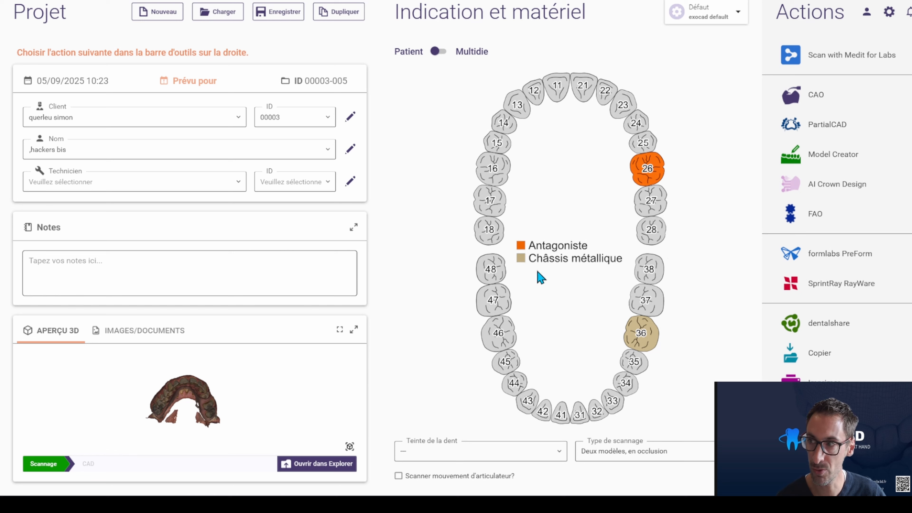
- Check the scans in the 3D preview from the side and save the metal framework project
{"action": "left_click_drag", "start_coordinate": [201, 432], "coordinate": [133, 390]}
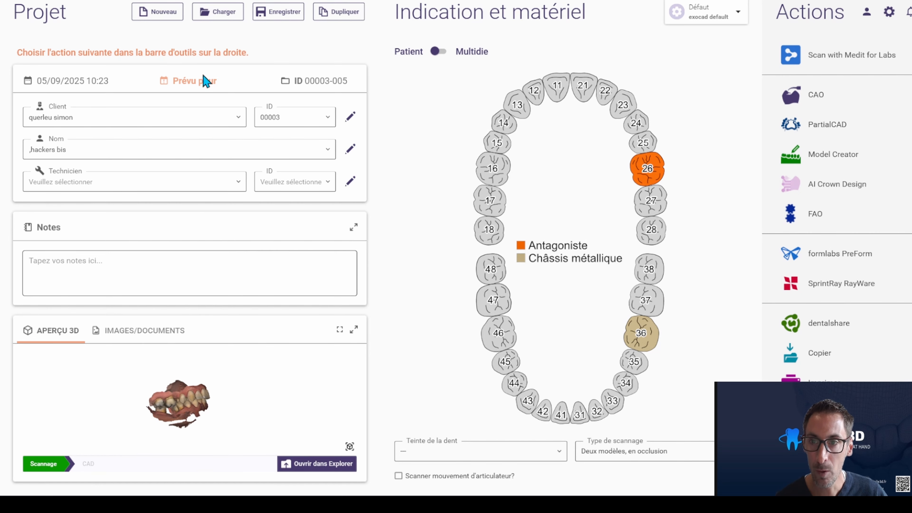
{"action": "left_click", "coordinate": [270, 18]}
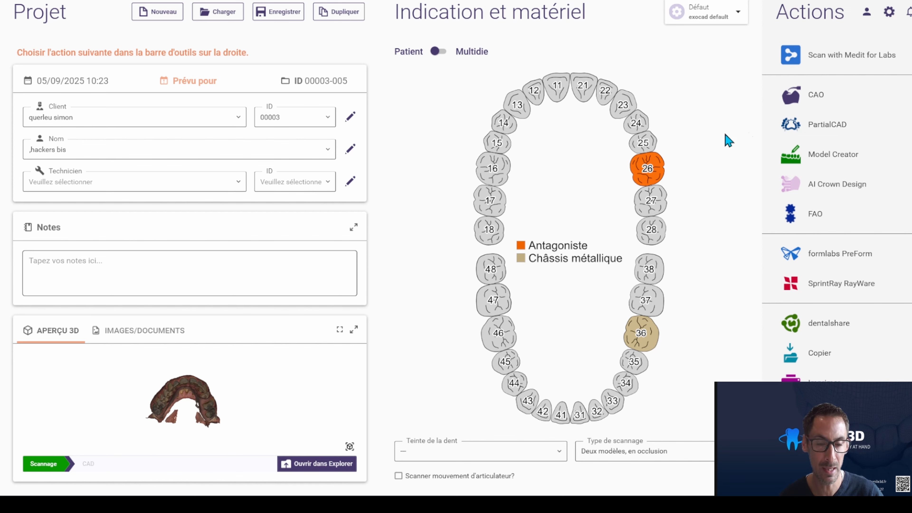
- Start the CAO design, load the mandibular scan file and orient the lower jaw to the occlusal view
{"action": "left_click", "coordinate": [792, 97]}
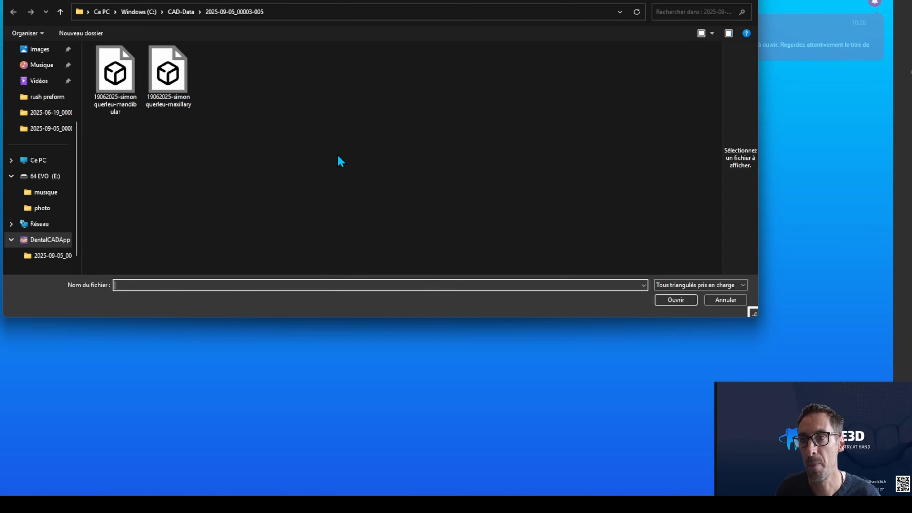
{"action": "double_click", "coordinate": [115, 86]}
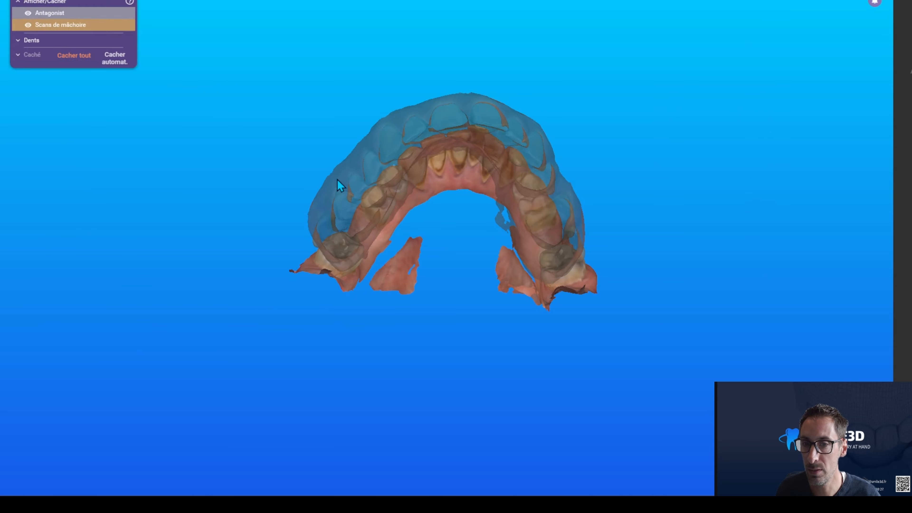
{"action": "right_click_drag", "start_coordinate": [481, 296], "coordinate": [481, 292]}
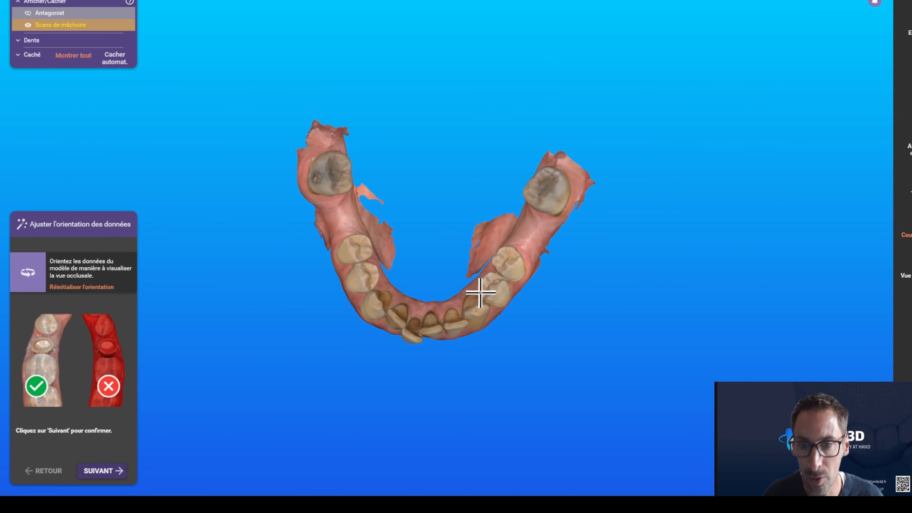
{"action": "scroll", "coordinate": [481, 291], "scroll_direction": "up", "scroll_amount": 4}
{"action": "right_click_drag", "start_coordinate": [307, 317], "coordinate": [303, 325]}
{"action": "left_click", "coordinate": [113, 476]}
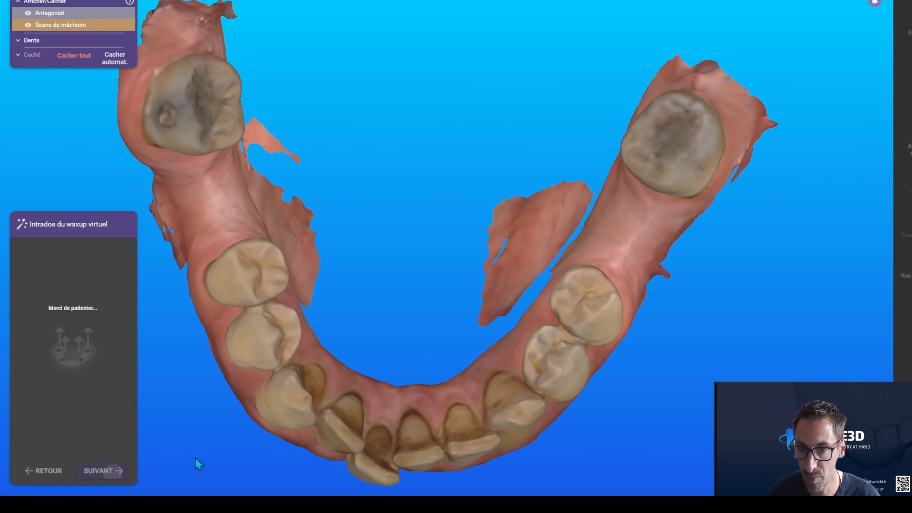
- Tilt the insertion axis arrow of the virtual wax-up intrados by hand
{"action": "mouse_move", "coordinate": [403, 238]}
{"action": "right_mouse_down"}
{"action": "mouse_move", "coordinate": [420, 299]}
{"action": "mouse_move", "coordinate": [493, 213]}
{"action": "right_mouse_up"}
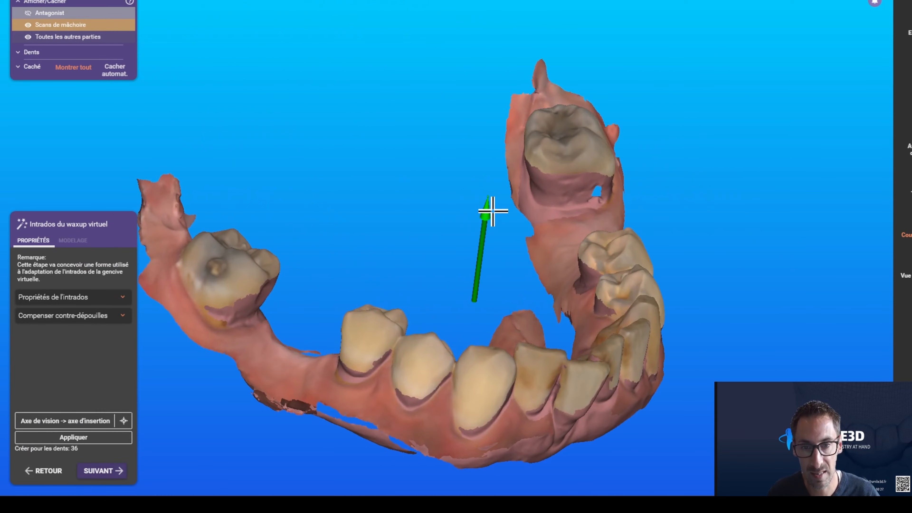
{"action": "left_click_drag", "start_coordinate": [489, 202], "coordinate": [472, 205]}
{"action": "right_click_drag", "start_coordinate": [474, 247], "coordinate": [452, 179]}
{"action": "left_click_drag", "start_coordinate": [449, 163], "coordinate": [450, 174]}
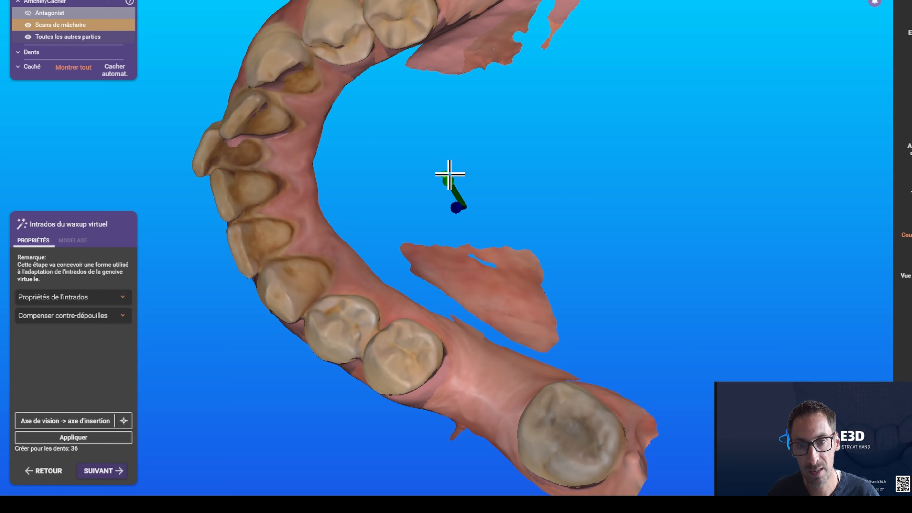
- Take the insertion axis from an occlusal view, fine-tune its tilt and generate the wax-up intrados for tooth 36
{"action": "right_click_drag", "start_coordinate": [413, 218], "coordinate": [149, 331]}
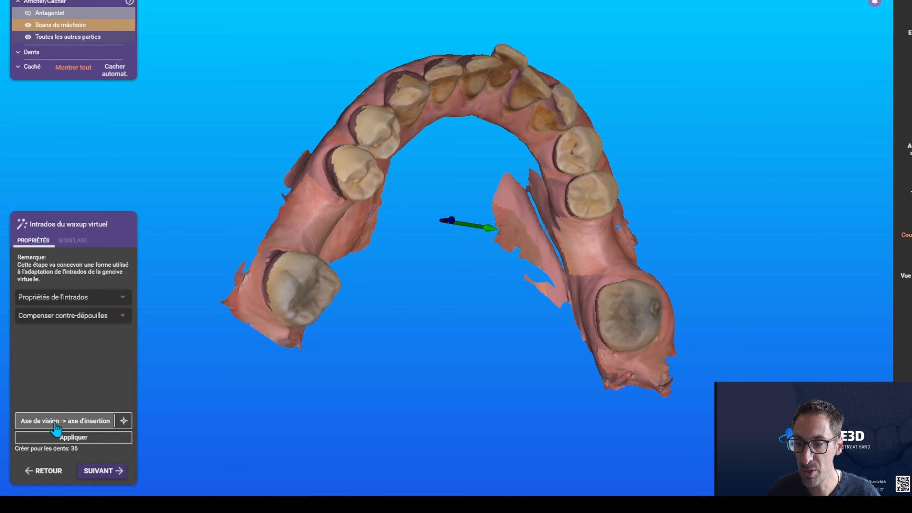
{"action": "left_click", "coordinate": [66, 422]}
{"action": "mouse_move", "coordinate": [413, 316]}
{"action": "right_mouse_down"}
{"action": "mouse_move", "coordinate": [396, 316]}
{"action": "mouse_move", "coordinate": [419, 218]}
{"action": "mouse_move", "coordinate": [419, 151]}
{"action": "right_mouse_up"}
{"action": "left_click_drag", "start_coordinate": [407, 141], "coordinate": [454, 145]}
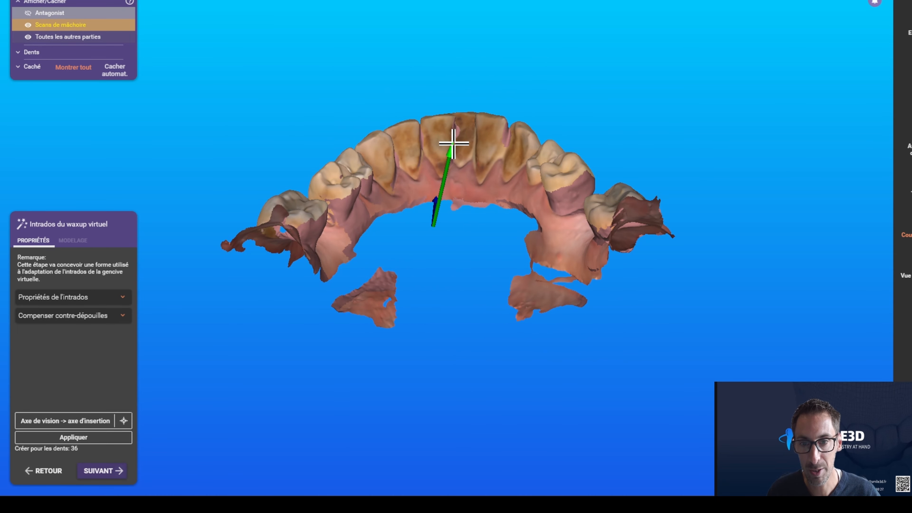
{"action": "right_click_drag", "start_coordinate": [454, 144], "coordinate": [440, 187]}
{"action": "left_click", "coordinate": [76, 440]}
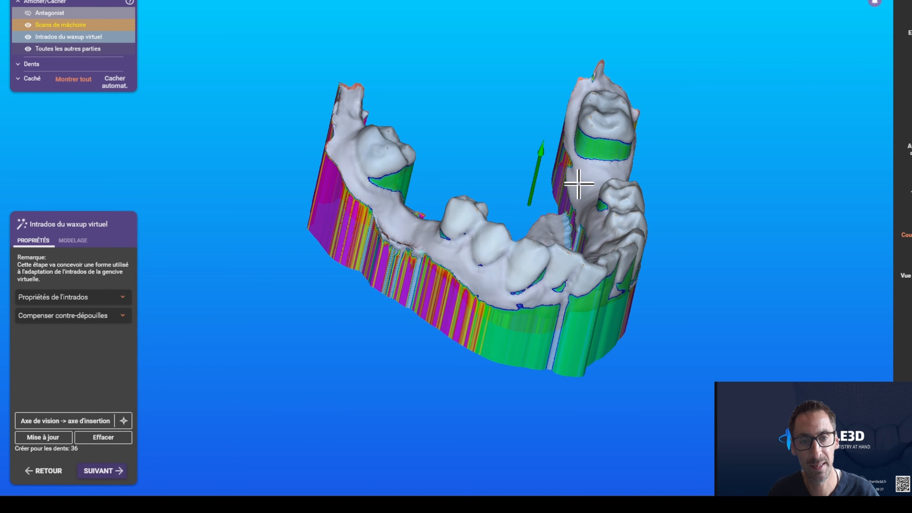
{"action": "left_click", "coordinate": [94, 473]}
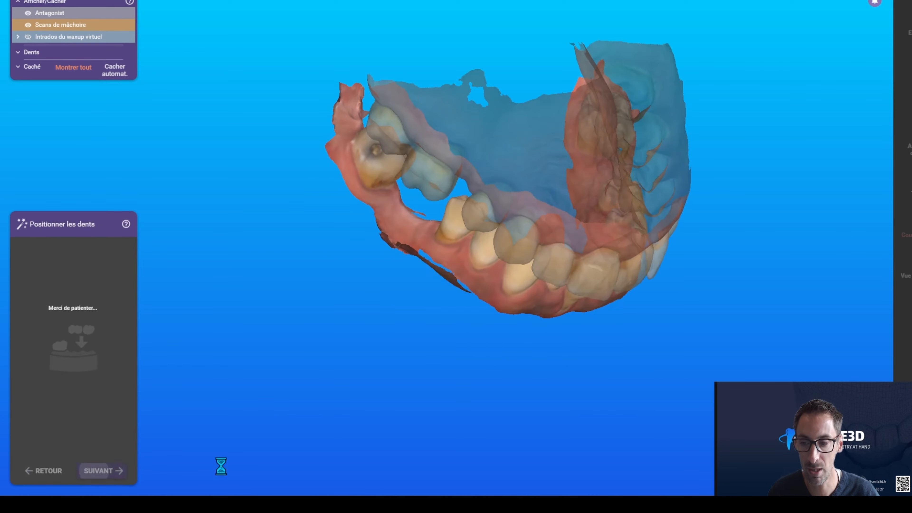
- Hide the antagonist, mark the mesial and distal contact points for tooth 36, and accept the generic library tooth's placement
{"action": "left_click", "coordinate": [28, 14]}
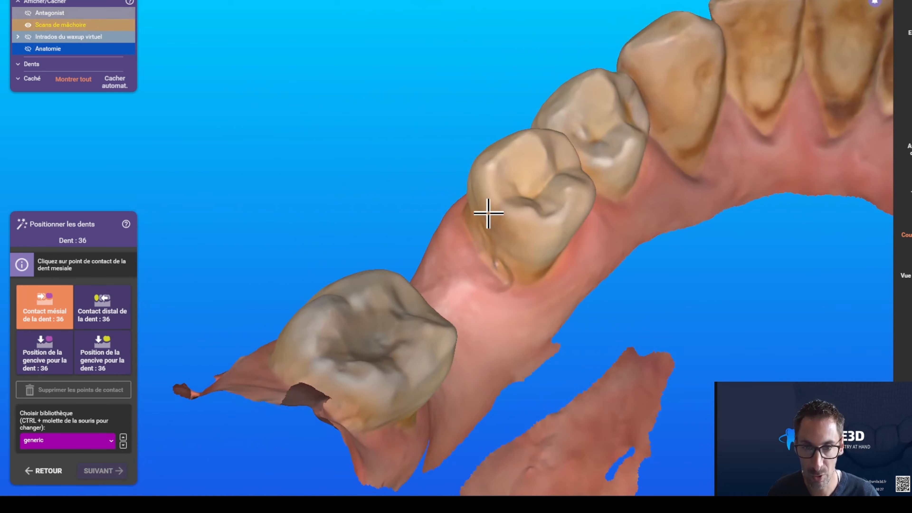
{"action": "left_click", "coordinate": [493, 219]}
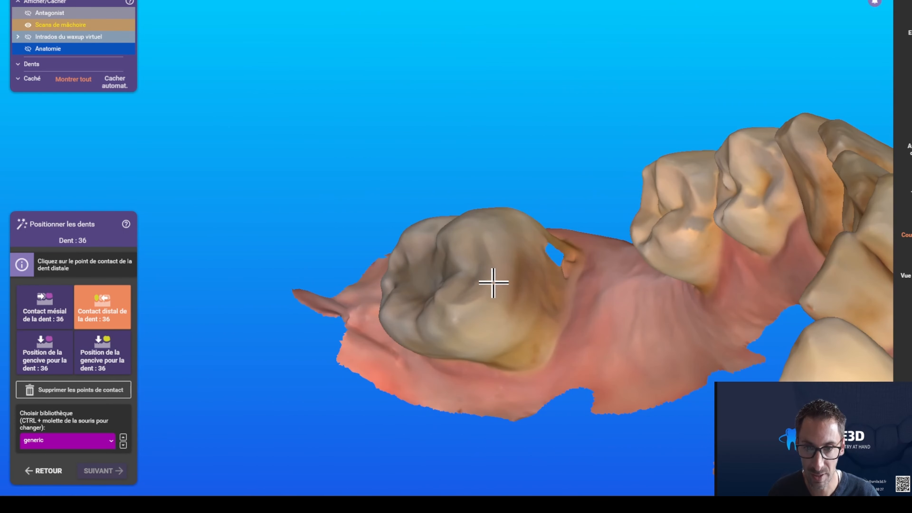
{"action": "left_click", "coordinate": [517, 276]}
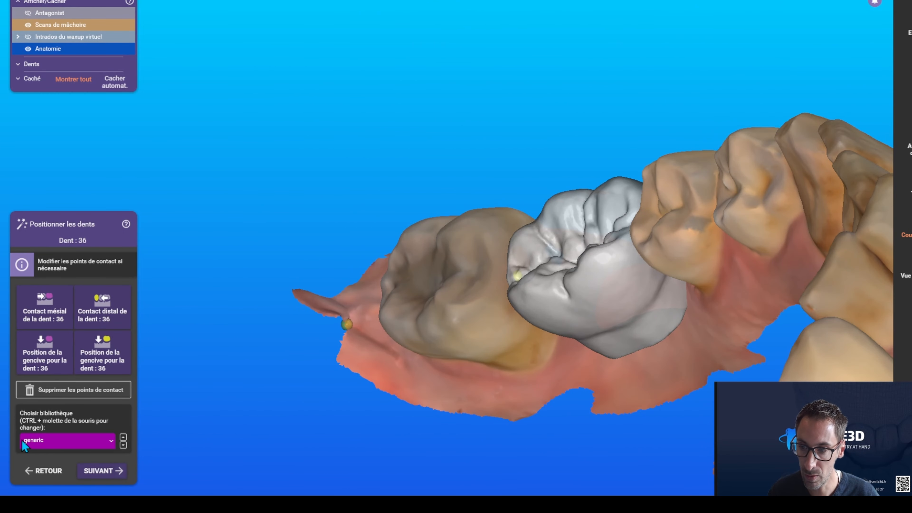
{"action": "left_click", "coordinate": [101, 473]}
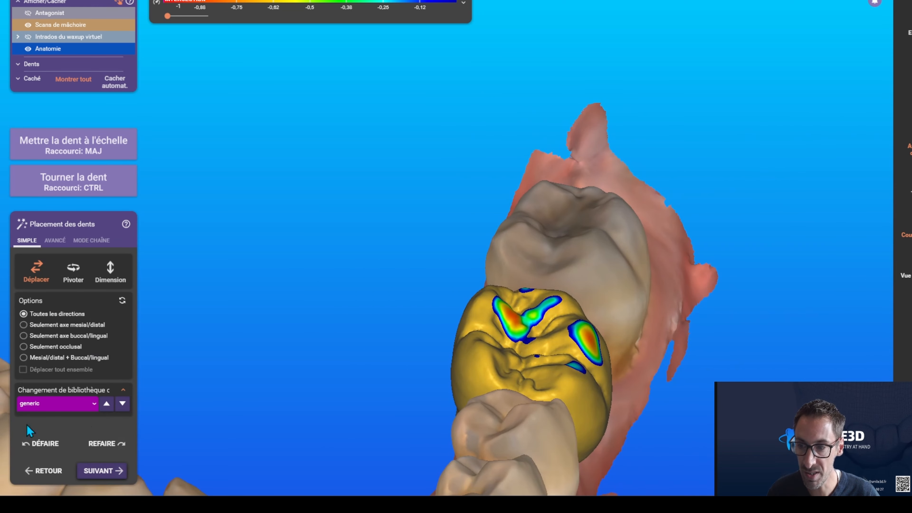
{"action": "left_click", "coordinate": [115, 471]}
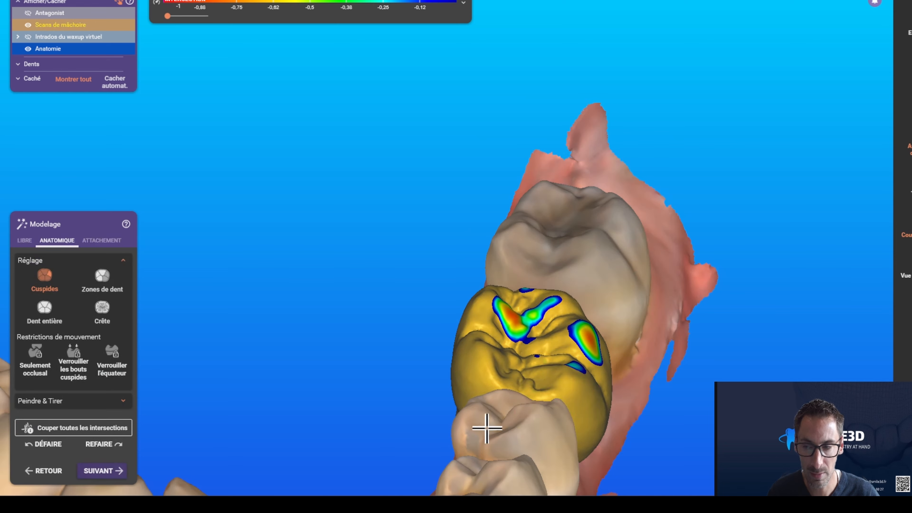
- Adapt tooth 36 to the gum at 0 mm and to the static occlusion at 0,1 mm, and proceed to gum design
{"action": "right_click_drag", "start_coordinate": [500, 332], "coordinate": [485, 316]}
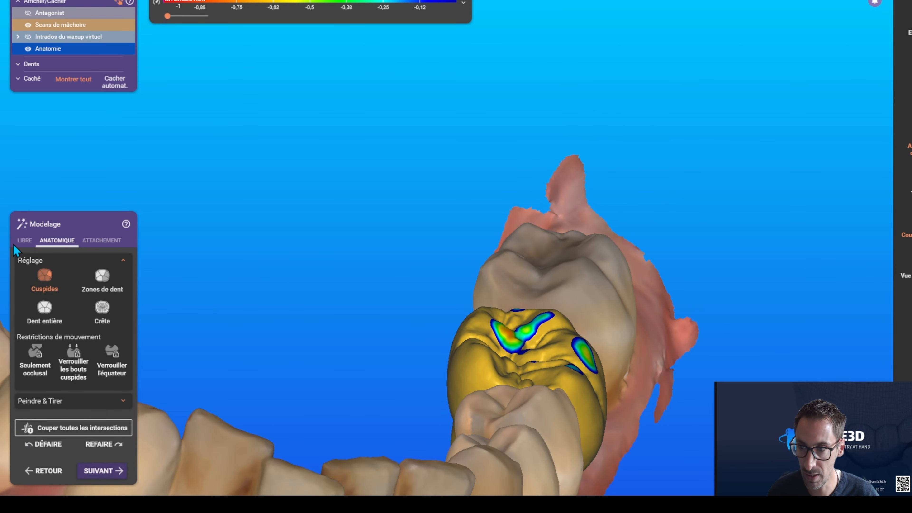
{"action": "left_click", "coordinate": [28, 241]}
{"action": "left_click", "coordinate": [124, 266]}
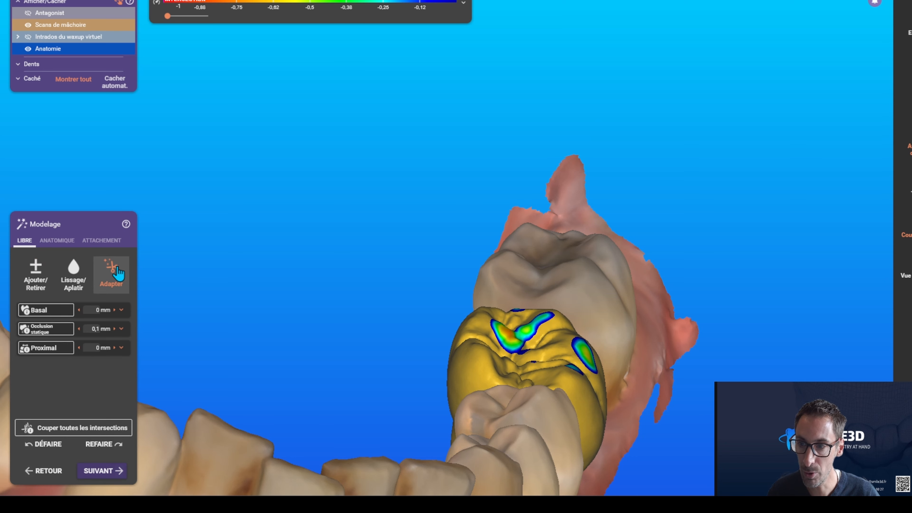
{"action": "left_click", "coordinate": [55, 315]}
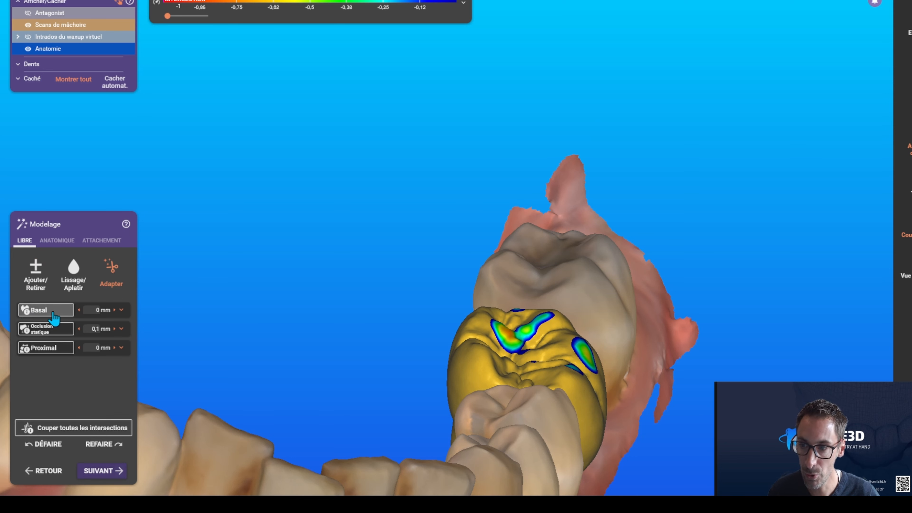
{"action": "left_click", "coordinate": [41, 331]}
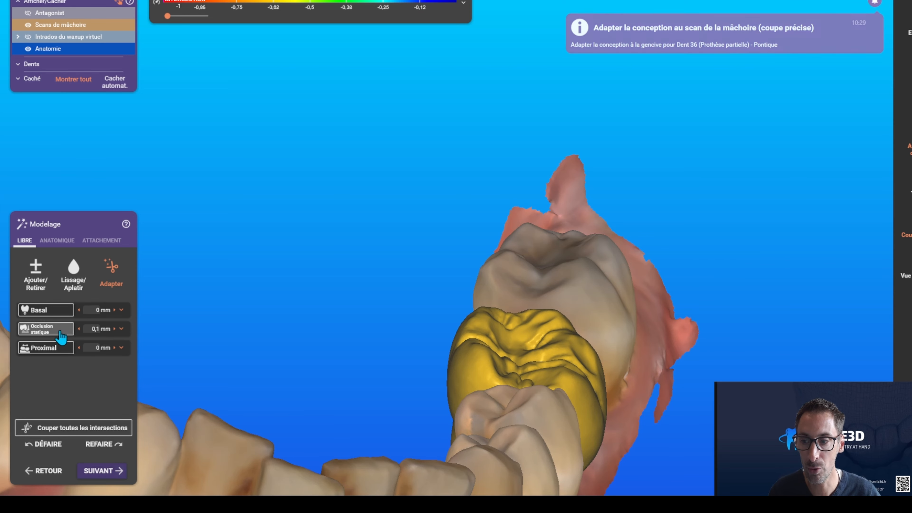
{"action": "right_click_drag", "start_coordinate": [658, 399], "coordinate": [327, 380]}
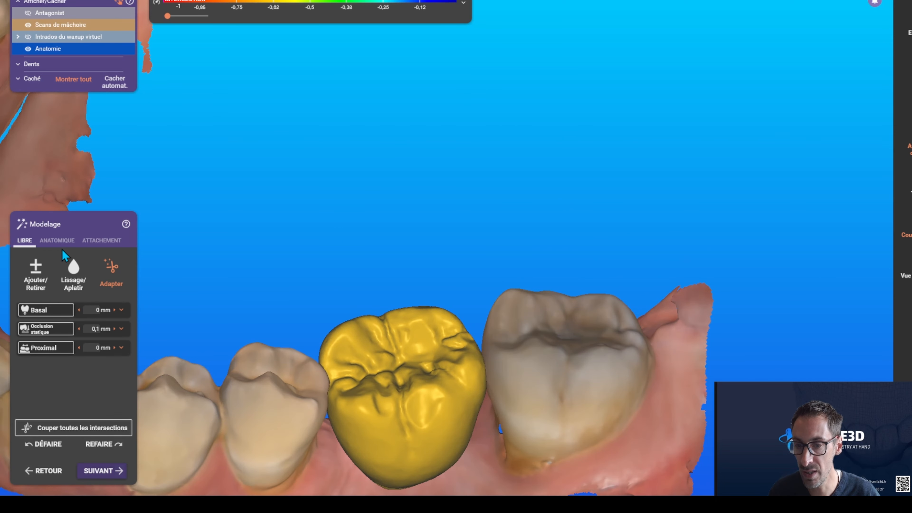
{"action": "left_click", "coordinate": [92, 473]}
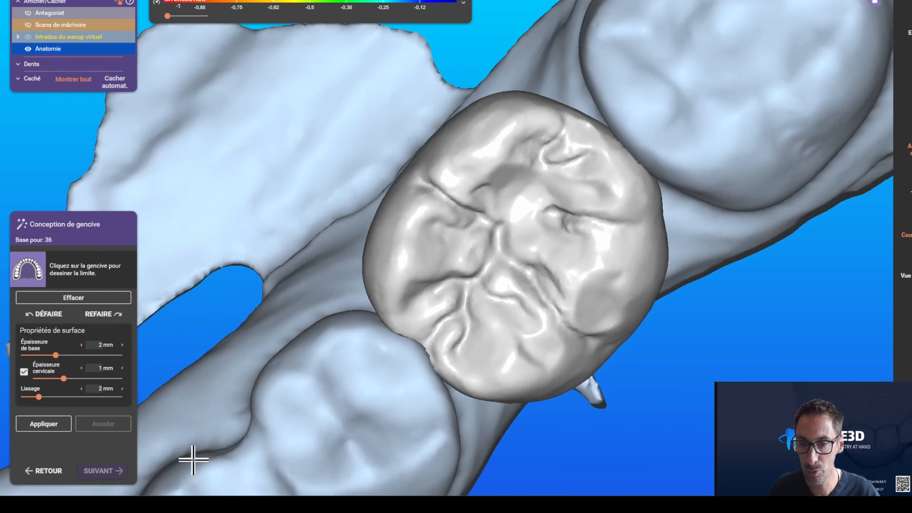
- Trace the buccal limit of the virtual gum from premolar 35, below tooth 36, to the base of molar 37
{"action": "right_click_drag", "start_coordinate": [193, 460], "coordinate": [352, 250]}
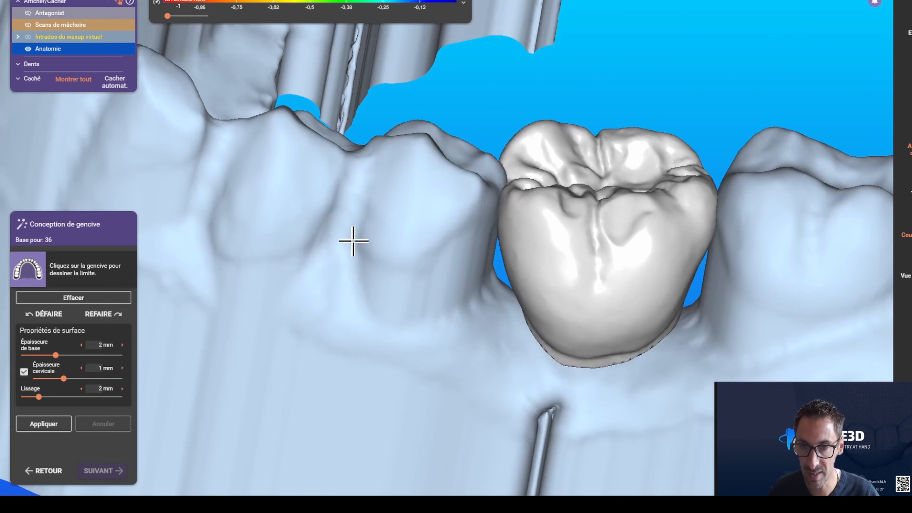
{"action": "left_click", "coordinate": [371, 322]}
{"action": "left_click", "coordinate": [412, 320]}
{"action": "left_click", "coordinate": [459, 326]}
{"action": "left_click", "coordinate": [506, 359]}
{"action": "left_click", "coordinate": [581, 382]}
{"action": "left_click", "coordinate": [663, 370]}
{"action": "left_click", "coordinate": [710, 354]}
{"action": "left_click", "coordinate": [778, 349]}
- Continue the gum limit distally on molar 37 and back across its buccal face towards tooth 36
{"action": "right_click_drag", "start_coordinate": [778, 349], "coordinate": [802, 340]}
{"action": "middle_click_drag", "start_coordinate": [802, 340], "coordinate": [587, 338]}
{"action": "scroll", "coordinate": [579, 316], "scroll_direction": "down", "scroll_amount": 2}
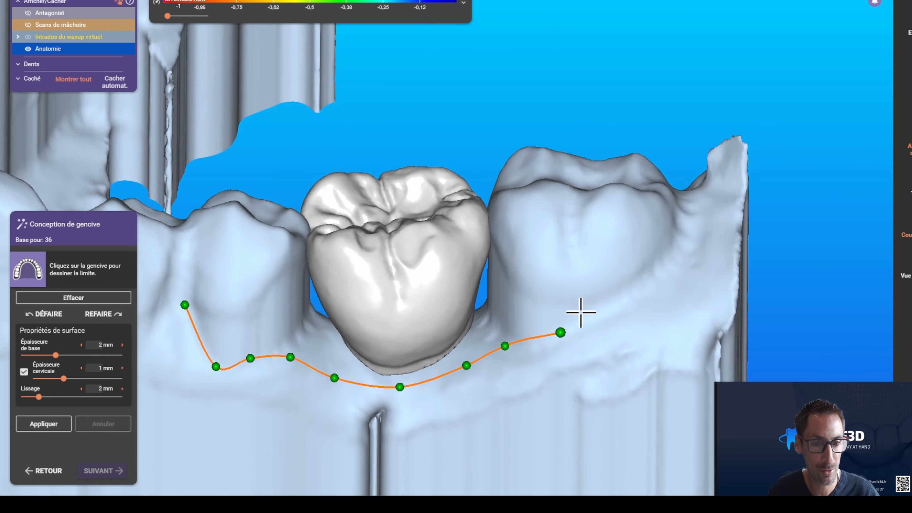
{"action": "left_click", "coordinate": [613, 296]}
{"action": "left_click", "coordinate": [638, 271]}
{"action": "left_click", "coordinate": [609, 279]}
{"action": "left_click", "coordinate": [543, 283]}
{"action": "left_click", "coordinate": [499, 263]}
- Carry the gum limit across the lingual face of molar 37 and back along its gingival edge, adjusting one point
{"action": "right_click_drag", "start_coordinate": [499, 264], "coordinate": [494, 315]}
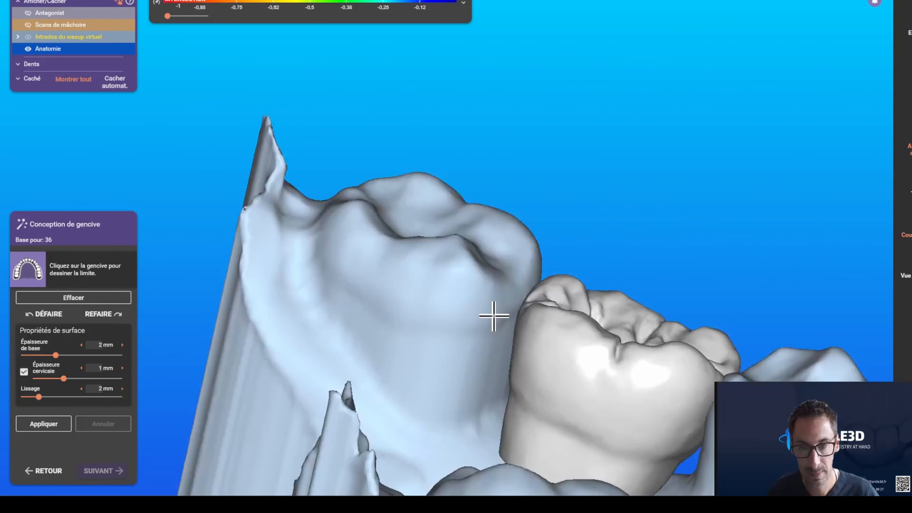
{"action": "left_click", "coordinate": [489, 324]}
{"action": "left_click", "coordinate": [441, 325]}
{"action": "left_click", "coordinate": [375, 296]}
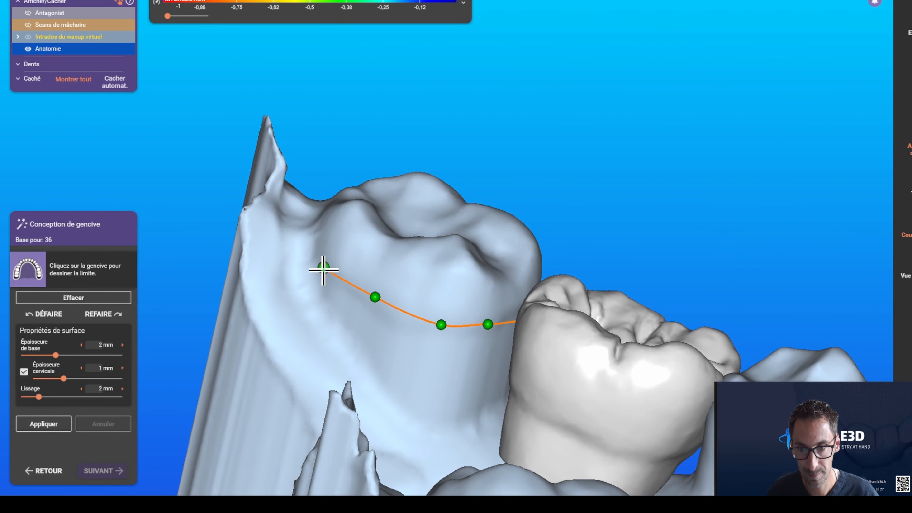
{"action": "left_click", "coordinate": [345, 317]}
{"action": "left_click", "coordinate": [393, 368]}
{"action": "left_click", "coordinate": [430, 410]}
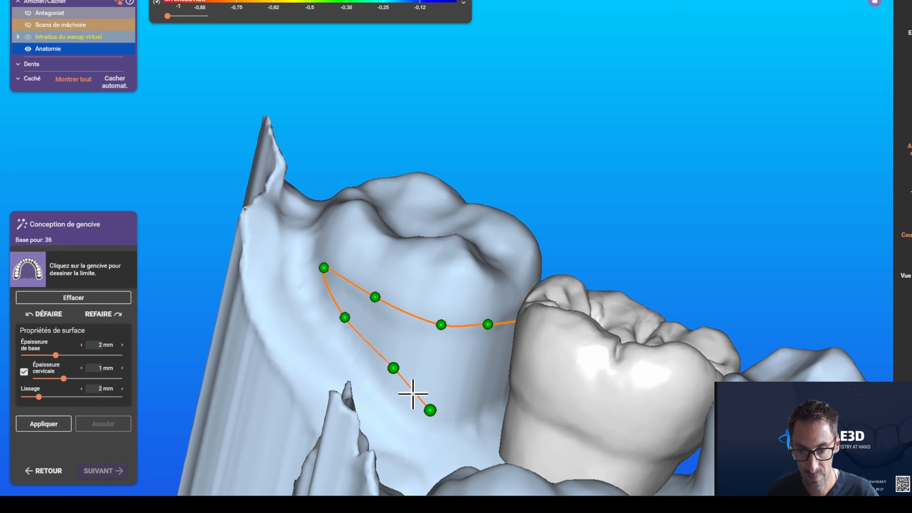
{"action": "left_click_drag", "start_coordinate": [393, 368], "coordinate": [388, 374]}
- Extend the lingual gum limit below tooth 36 and loop it around the lingual face of premolar 35
{"action": "right_click_drag", "start_coordinate": [462, 407], "coordinate": [541, 439]}
{"action": "left_click", "coordinate": [542, 441]}
{"action": "left_click", "coordinate": [631, 426]}
{"action": "left_click", "coordinate": [670, 410]}
{"action": "left_click", "coordinate": [783, 364]}
{"action": "left_click", "coordinate": [792, 337]}
{"action": "left_click", "coordinate": [717, 342]}
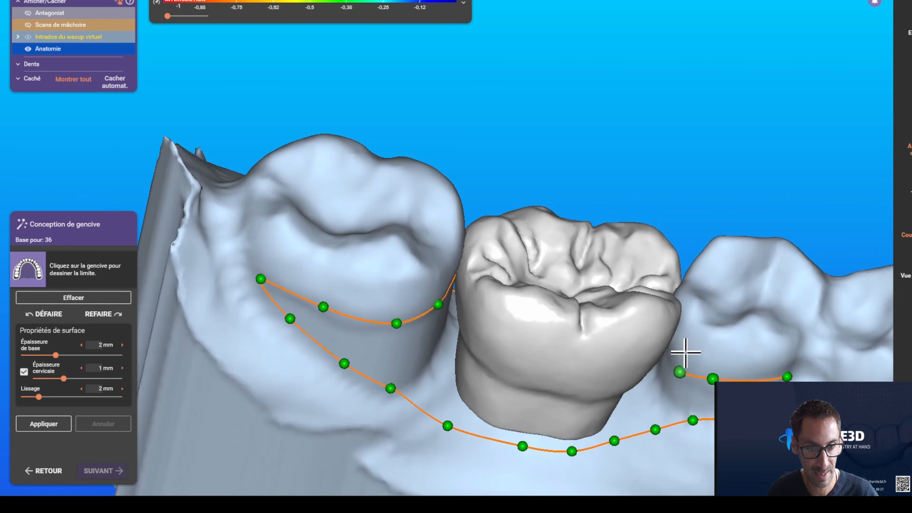
- Close the gum limit across the buccal face of premolar 35 and generate the virtual gum
{"action": "right_click_drag", "start_coordinate": [682, 358], "coordinate": [398, 297]}
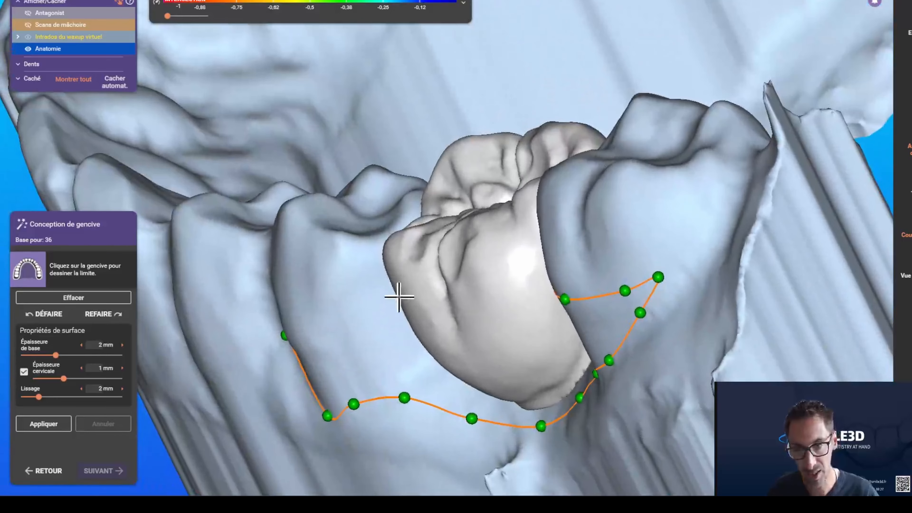
{"action": "right_click_drag", "start_coordinate": [332, 334], "coordinate": [464, 347]}
{"action": "left_click", "coordinate": [455, 332]}
{"action": "left_click", "coordinate": [421, 324]}
{"action": "left_click", "coordinate": [403, 347]}
{"action": "left_click", "coordinate": [44, 424]}
{"action": "left_click", "coordinate": [103, 471]}
- Smooth the virtual gum surface, add material below tooth 36 on the lingual side and confirm the modelling
{"action": "left_click", "coordinate": [102, 271]}
{"action": "mouse_move", "coordinate": [517, 293]}
{"action": "left_mouse_down"}
{"action": "mouse_move", "coordinate": [417, 312]}
{"action": "mouse_move", "coordinate": [302, 288]}
{"action": "left_mouse_up"}
{"action": "right_click_drag", "start_coordinate": [301, 287], "coordinate": [365, 304]}
{"action": "left_click", "coordinate": [45, 270]}
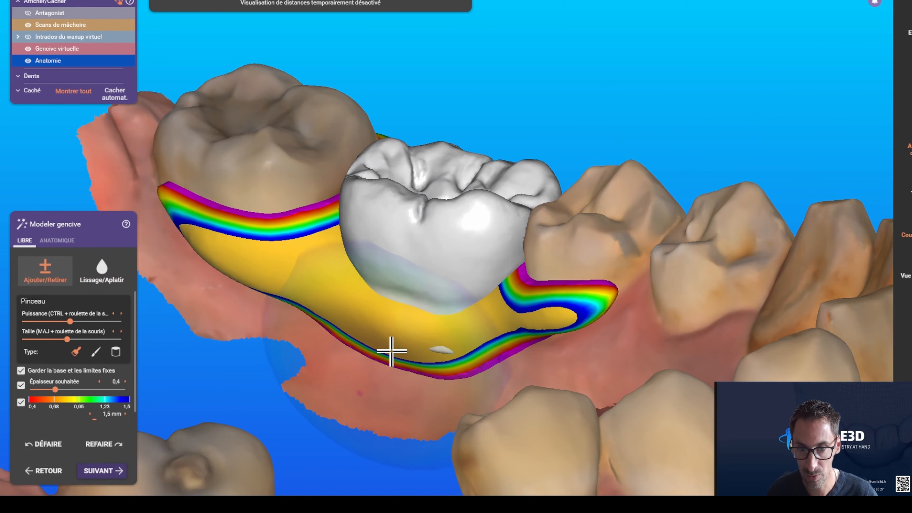
{"action": "left_click_drag", "start_coordinate": [446, 355], "coordinate": [448, 357]}
{"action": "left_click", "coordinate": [106, 281]}
{"action": "left_click", "coordinate": [103, 471]}
- Keep the partial pontic's gingival sulcus at 0,5 mm minimum thickness and 0,1 mm gap, and merge the parts
{"action": "right_click_drag", "start_coordinate": [395, 287], "coordinate": [539, 324]}
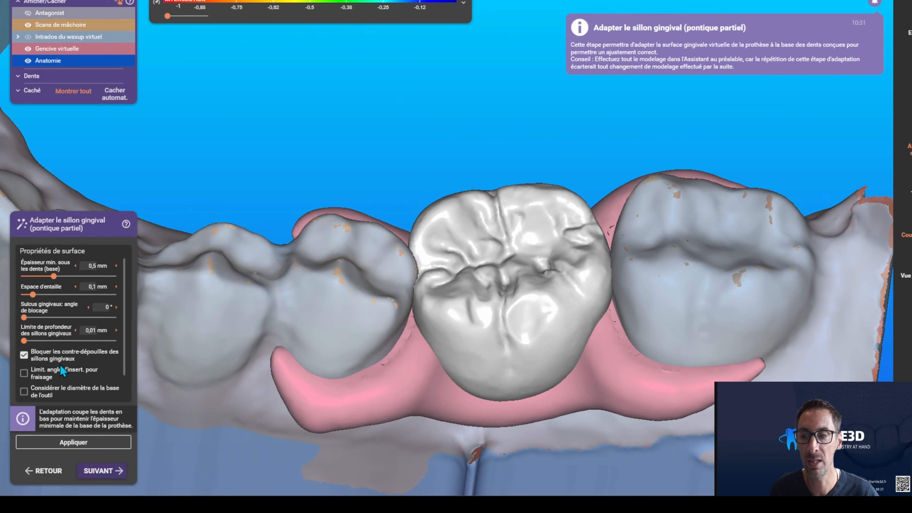
{"action": "right_click_drag", "start_coordinate": [151, 316], "coordinate": [459, 319]}
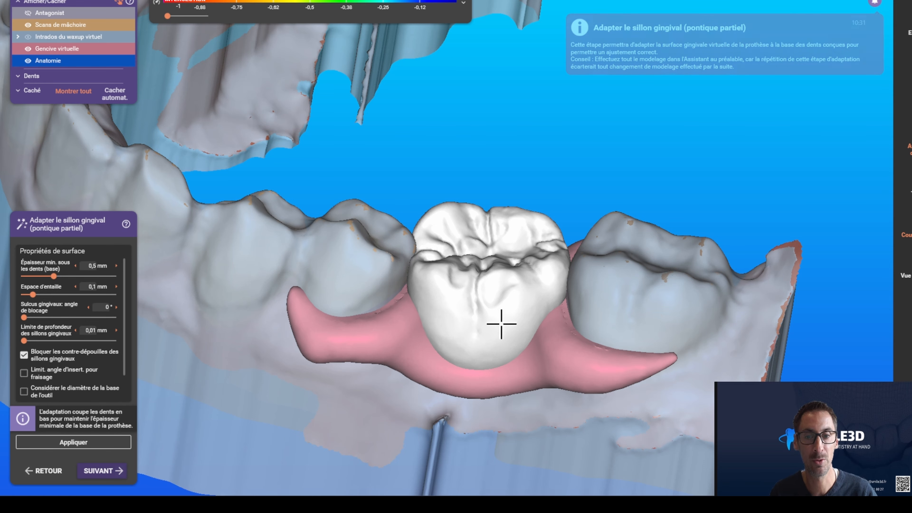
{"action": "right_click_drag", "start_coordinate": [438, 311], "coordinate": [324, 323]}
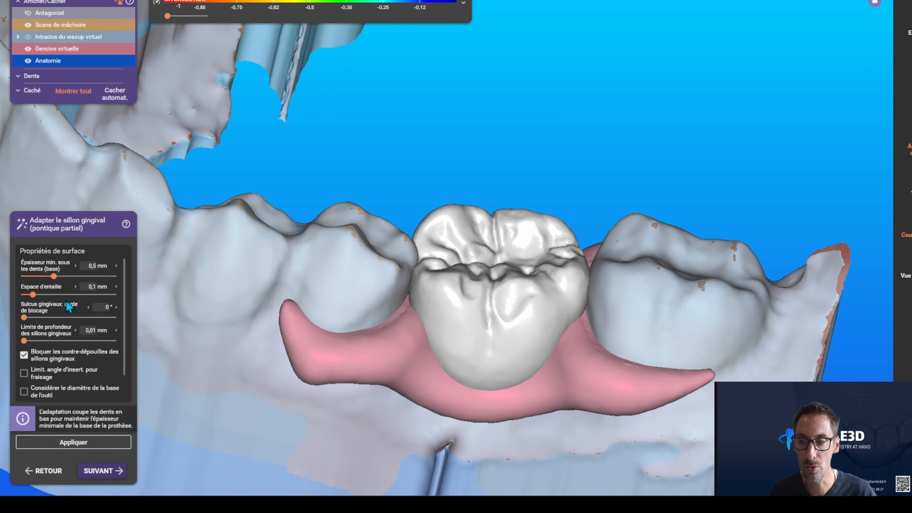
{"action": "left_click", "coordinate": [99, 471]}
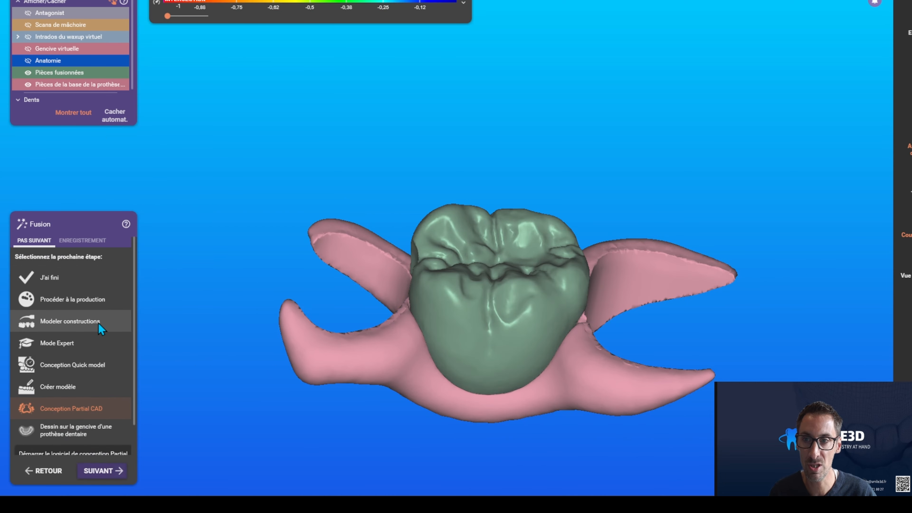
- Hide the merged tooth part and inspect the denture base with its clasps and tooth socket
{"action": "right_click_drag", "start_coordinate": [529, 392], "coordinate": [314, 346]}
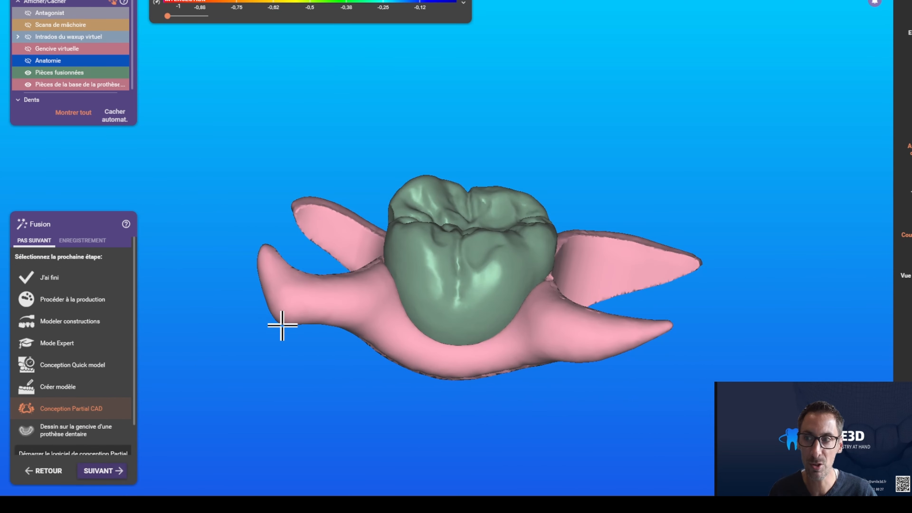
{"action": "left_click", "coordinate": [28, 73]}
{"action": "left_click", "coordinate": [28, 73]}
{"action": "left_click", "coordinate": [29, 73]}
{"action": "right_click_drag", "start_coordinate": [475, 208], "coordinate": [194, 165]}
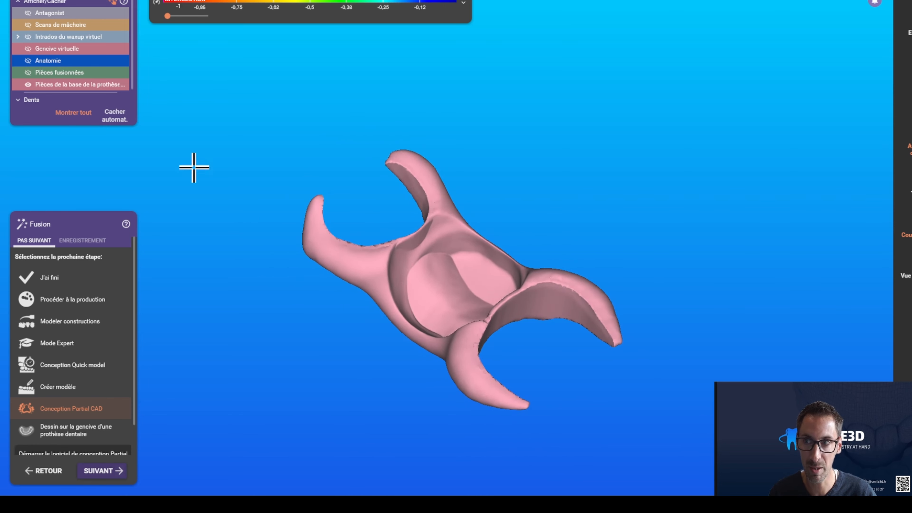
- Hide the denture base parts and show only the merged tooth part to inspect tooth 36 on its own
{"action": "left_click", "coordinate": [28, 84]}
{"action": "left_click", "coordinate": [28, 73]}
{"action": "right_click_drag", "start_coordinate": [407, 229], "coordinate": [114, 406]}
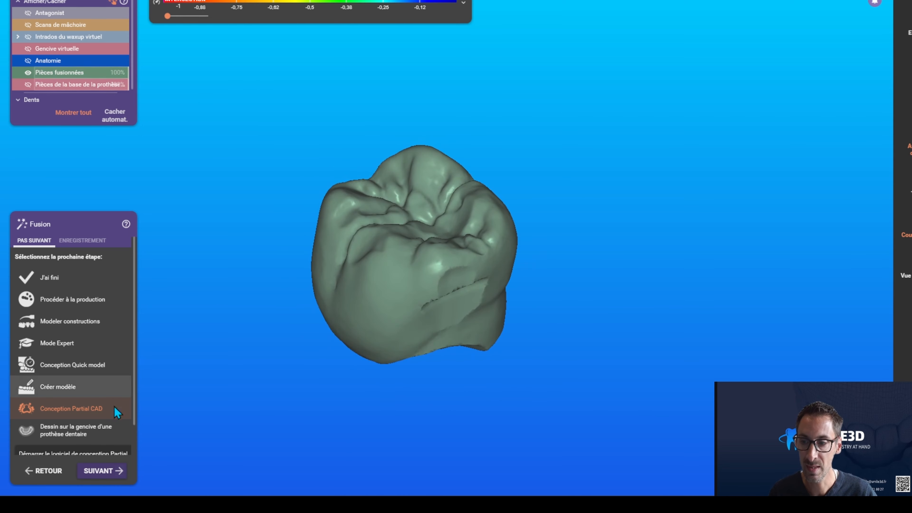
- Hand the merged design over to Partial CAD, and finish the session by closing the CAD software
{"action": "left_click", "coordinate": [104, 472]}
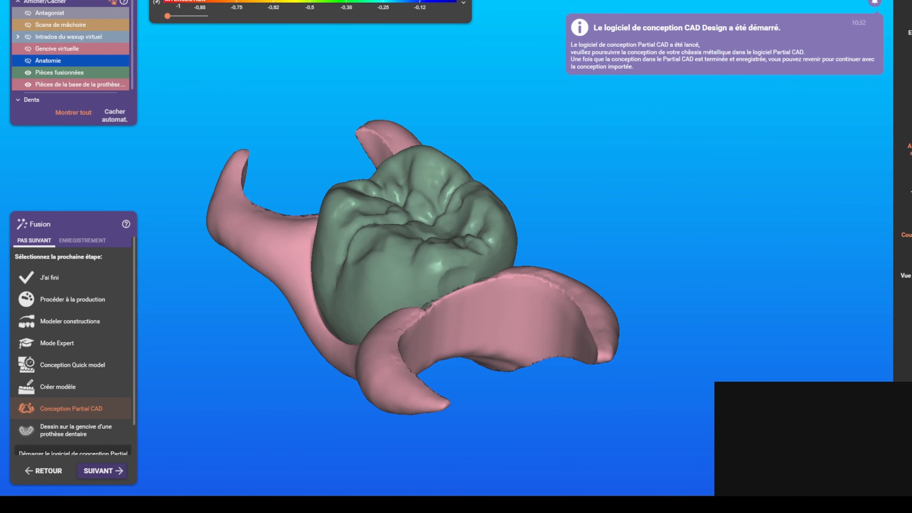
{"action": "left_click", "coordinate": [45, 283]}
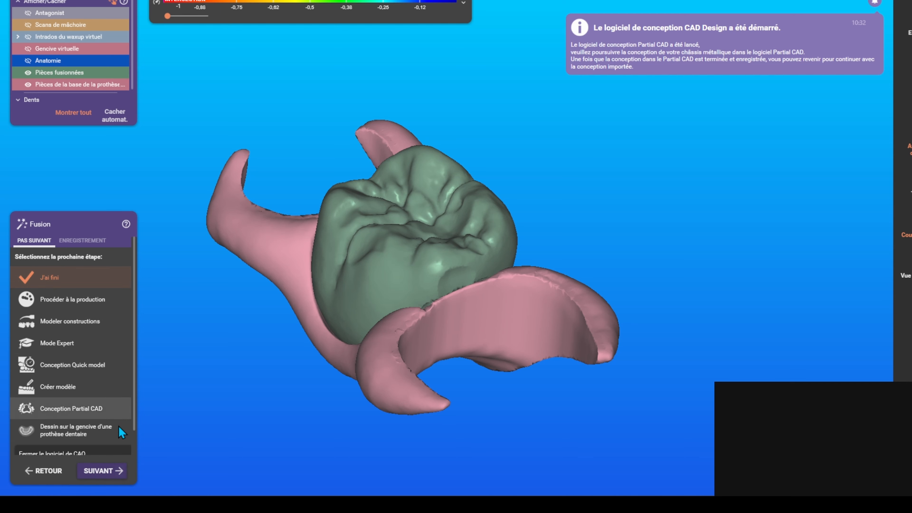
{"action": "left_click", "coordinate": [95, 478]}
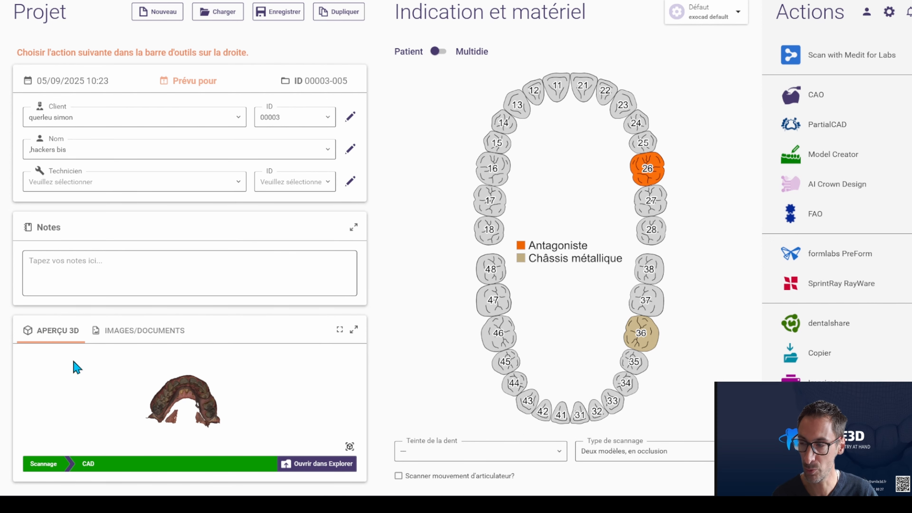
- Open the project's folder in the file explorer and inspect the exported 36-prostheticbase_cad file in the 3D viewer
{"action": "left_click_drag", "start_coordinate": [191, 420], "coordinate": [138, 375]}
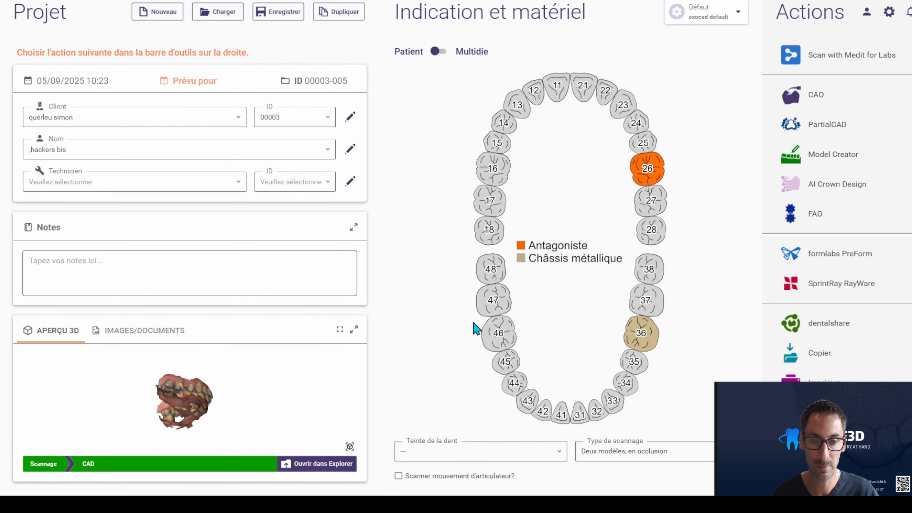
{"action": "left_click", "coordinate": [313, 466]}
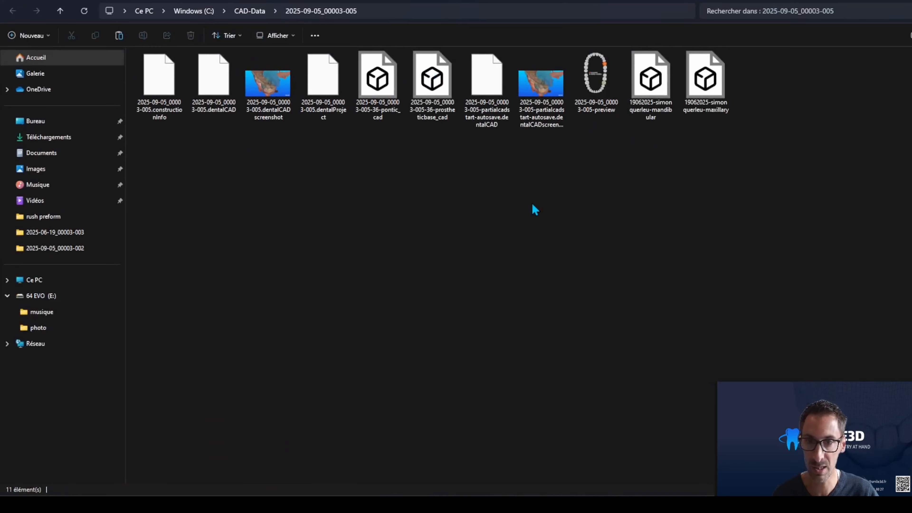
{"action": "left_click", "coordinate": [431, 96]}
{"action": "double_click", "coordinate": [435, 93]}
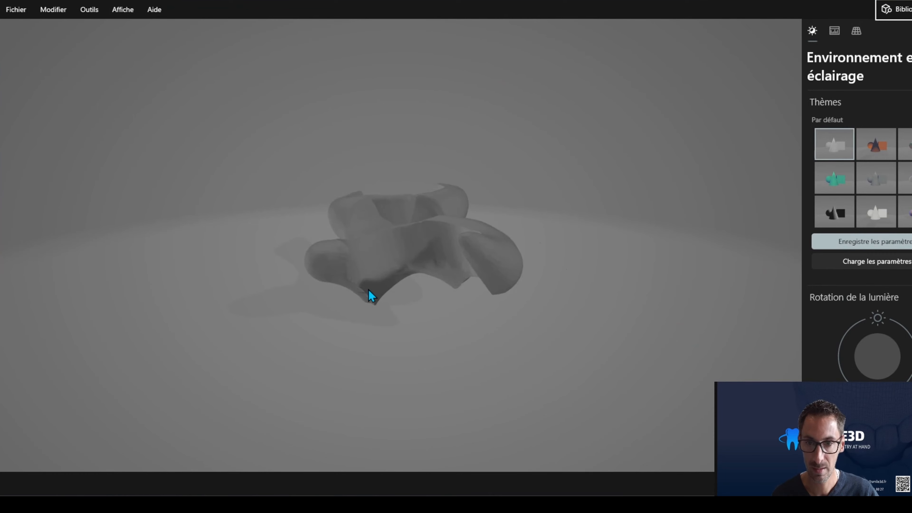
{"action": "left_click_drag", "start_coordinate": [369, 290], "coordinate": [346, 305]}
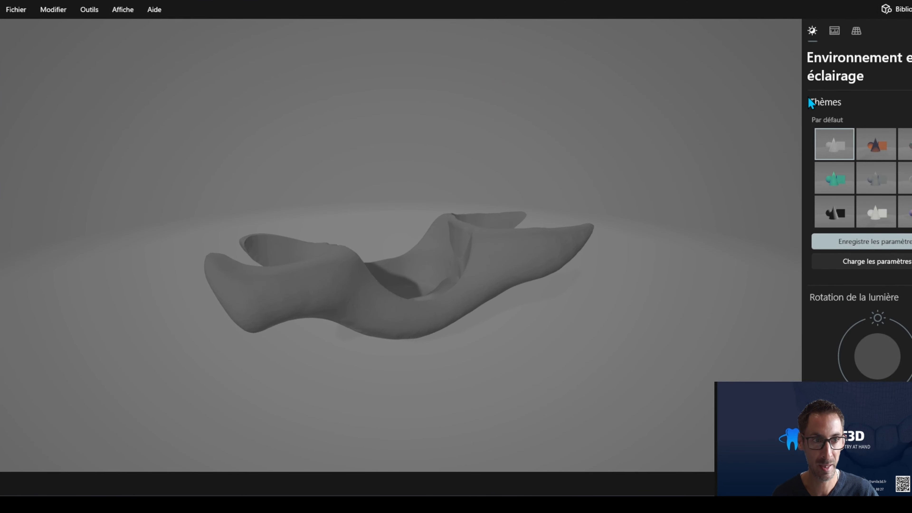
{"action": "key", "text": "alt+F4"}
- Open the exported 36-pontic_cad file in the 3D viewer and inspect the tooth from several sides
{"action": "double_click", "coordinate": [382, 85]}
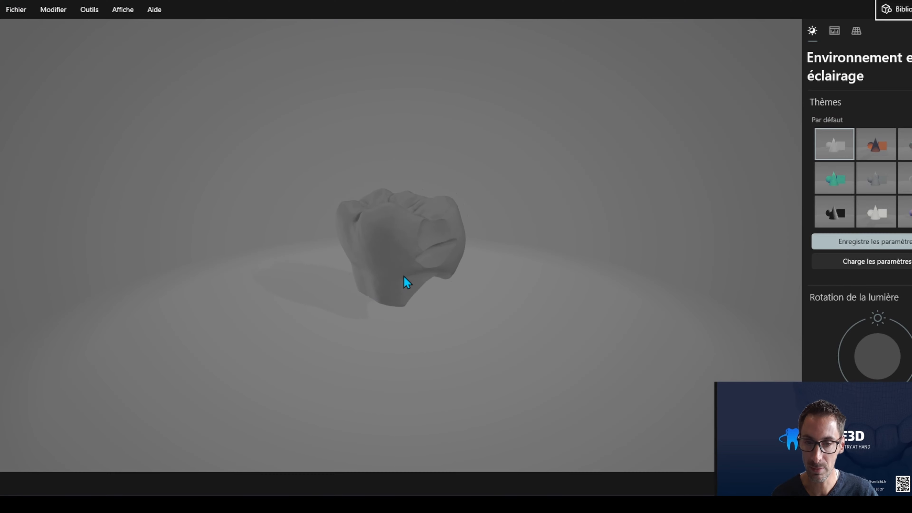
{"action": "left_click_drag", "start_coordinate": [404, 276], "coordinate": [367, 195]}
{"action": "left_click_drag", "start_coordinate": [388, 237], "coordinate": [430, 308]}
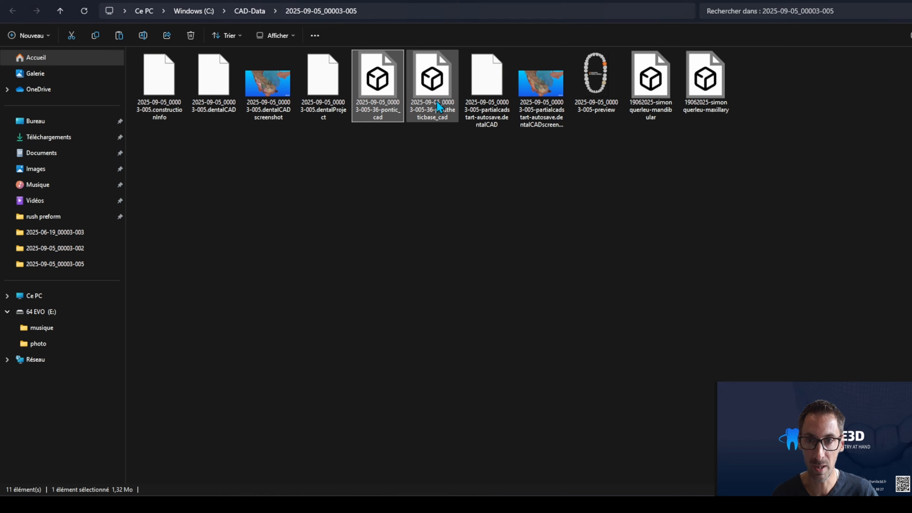
- Recheck the 36-prostheticbase_cad model in the 3D viewer, close the project folder and view the scans in the project's 3D preview
{"action": "double_click", "coordinate": [438, 100]}
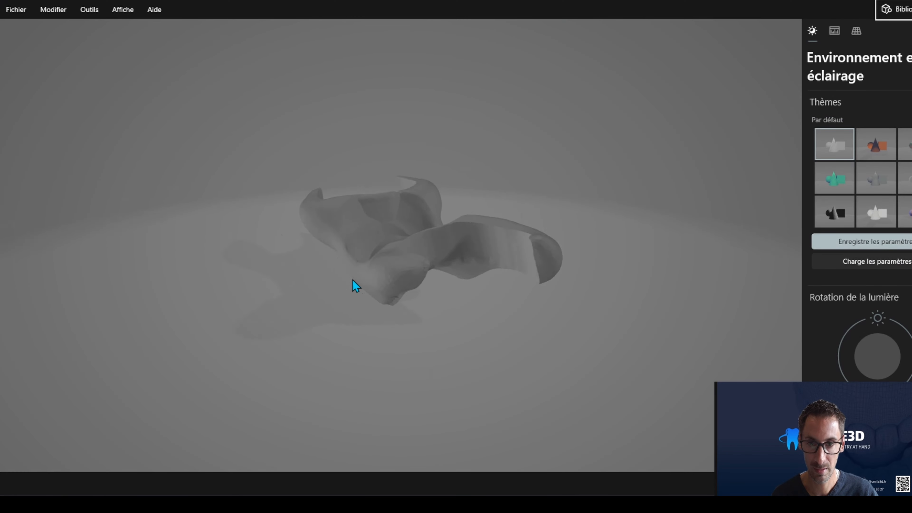
{"action": "left_click_drag", "start_coordinate": [405, 362], "coordinate": [372, 333]}
{"action": "key", "text": "alt+F4"}
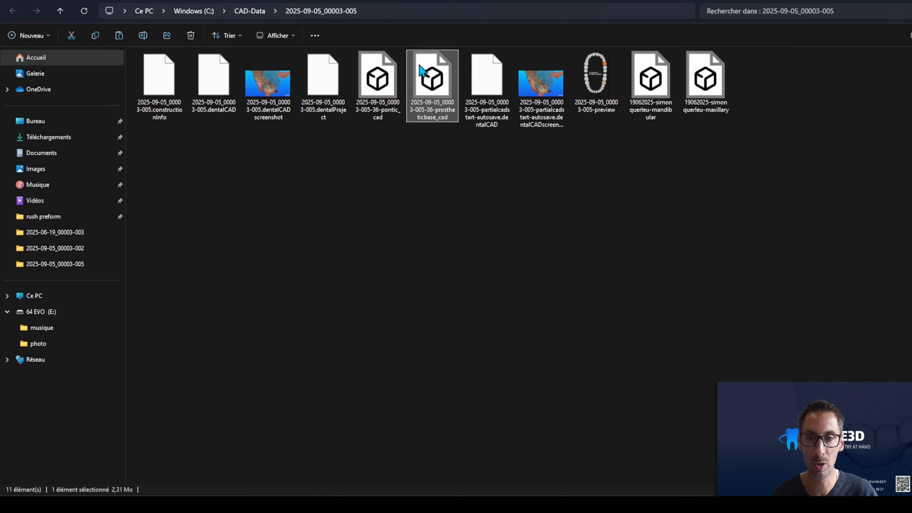
{"action": "key", "text": "alt+F4"}
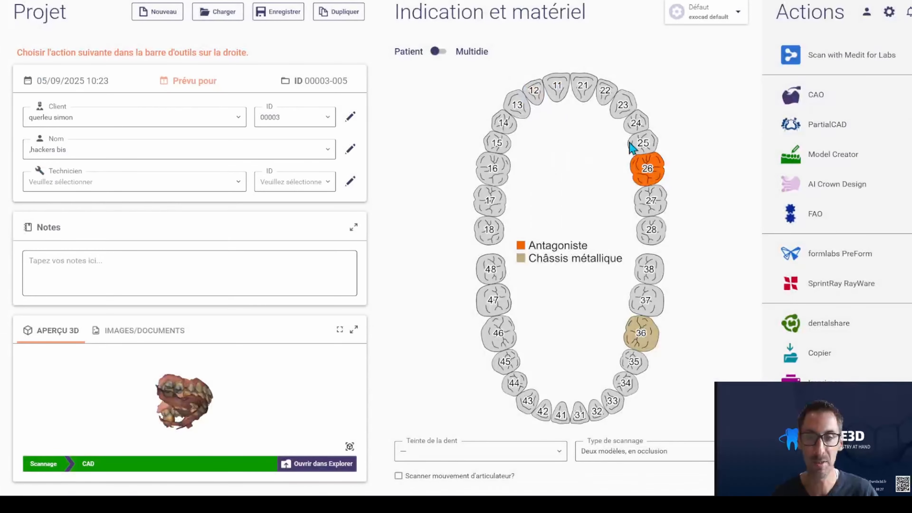
{"action": "right_click_drag", "start_coordinate": [173, 388], "coordinate": [234, 392]}
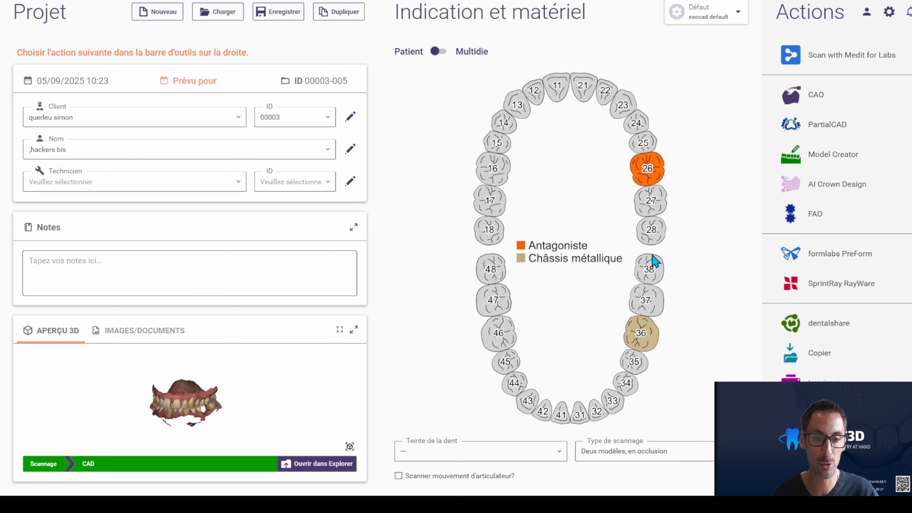